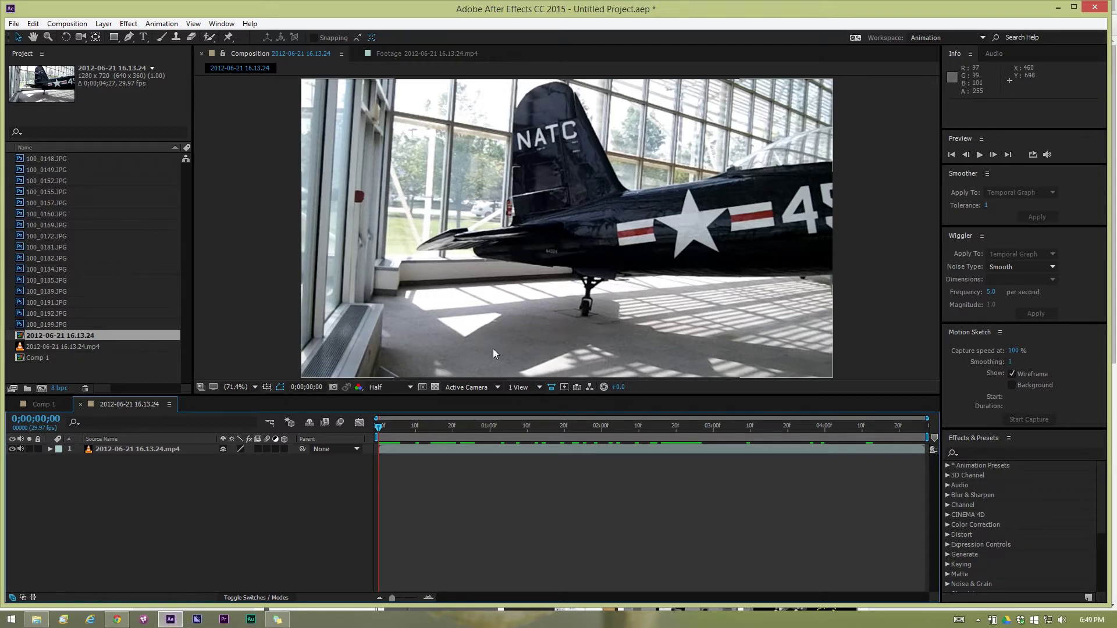
# Preview the airplane footage and move the layer's start to the current time.
pyautogui.moveTo(439, 428); pyautogui.dragTo(501, 463)
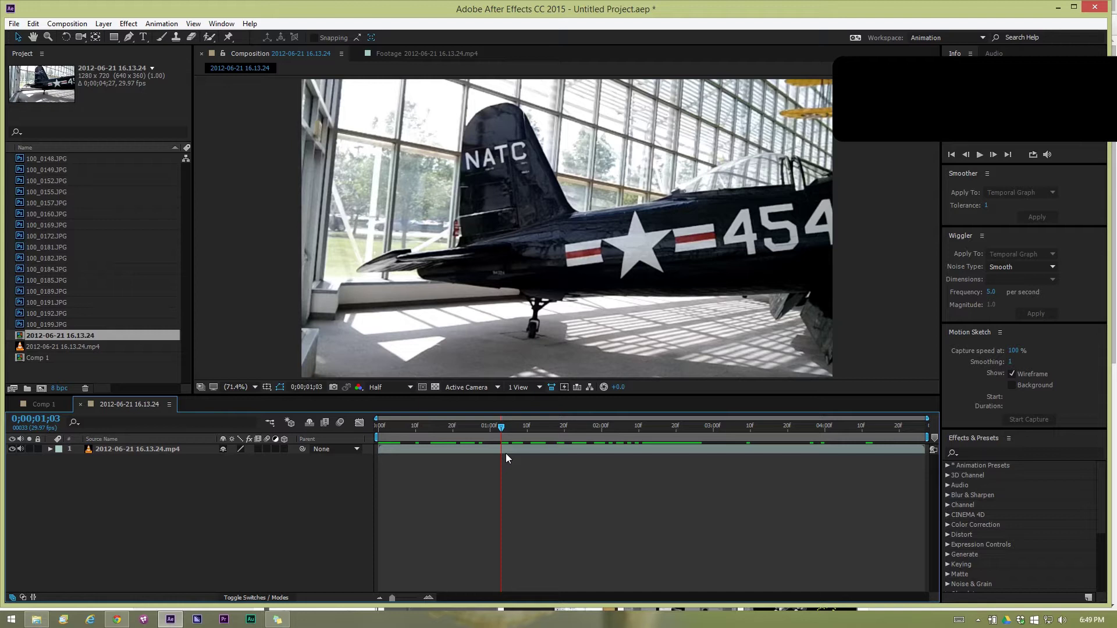
pyautogui.click(153, 450)
pyautogui.press('[')
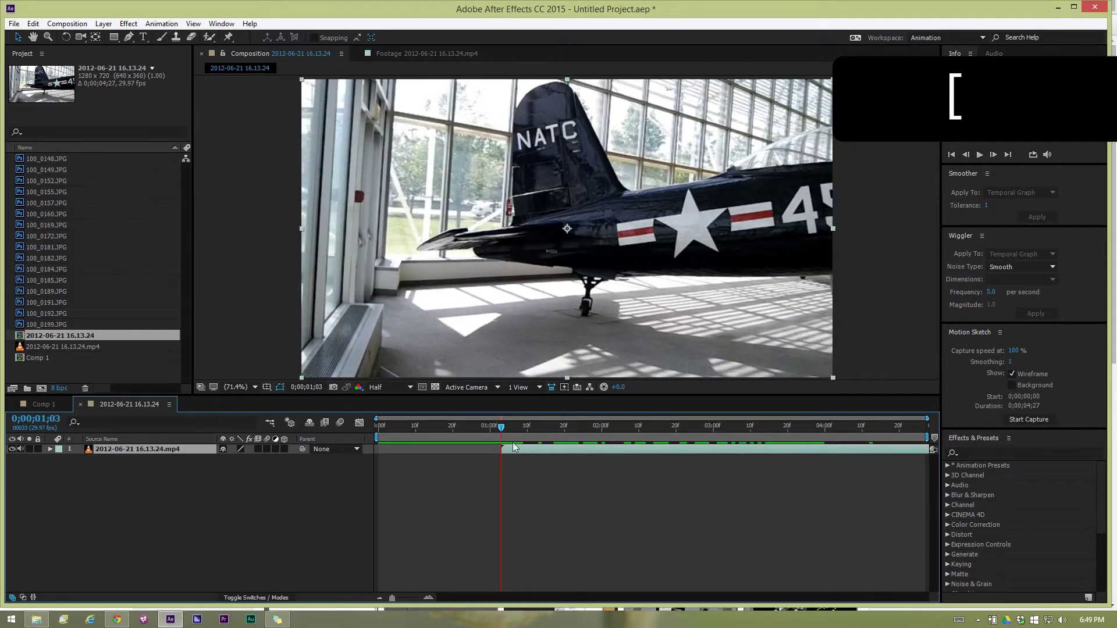
# End the airplane layer at about two seconds, then slide it later along the timeline.
pyautogui.click(504, 427)
pyautogui.moveTo(527, 439); pyautogui.dragTo(617, 454)
pyautogui.press(']')
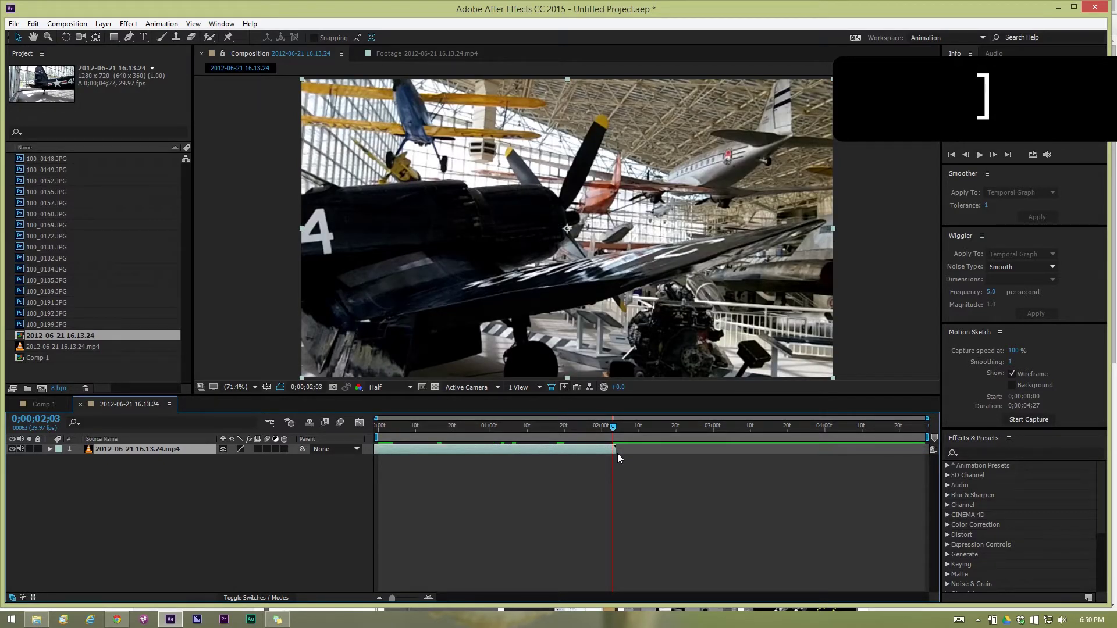
pyautogui.moveTo(469, 449); pyautogui.dragTo(766, 472)
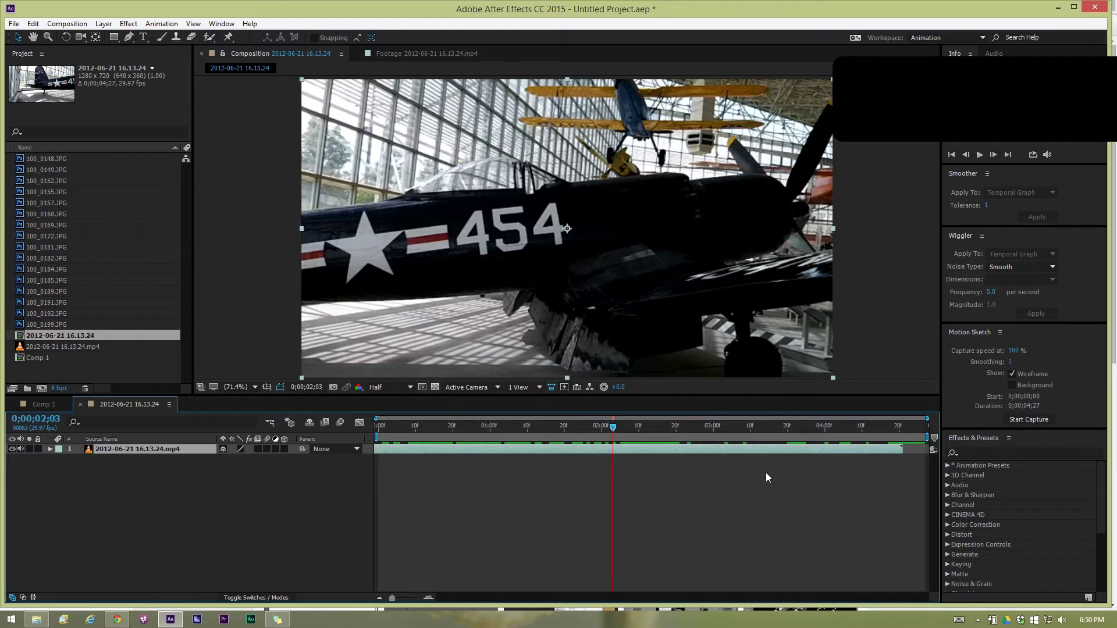
pyautogui.moveTo(512, 450); pyautogui.dragTo(557, 482)
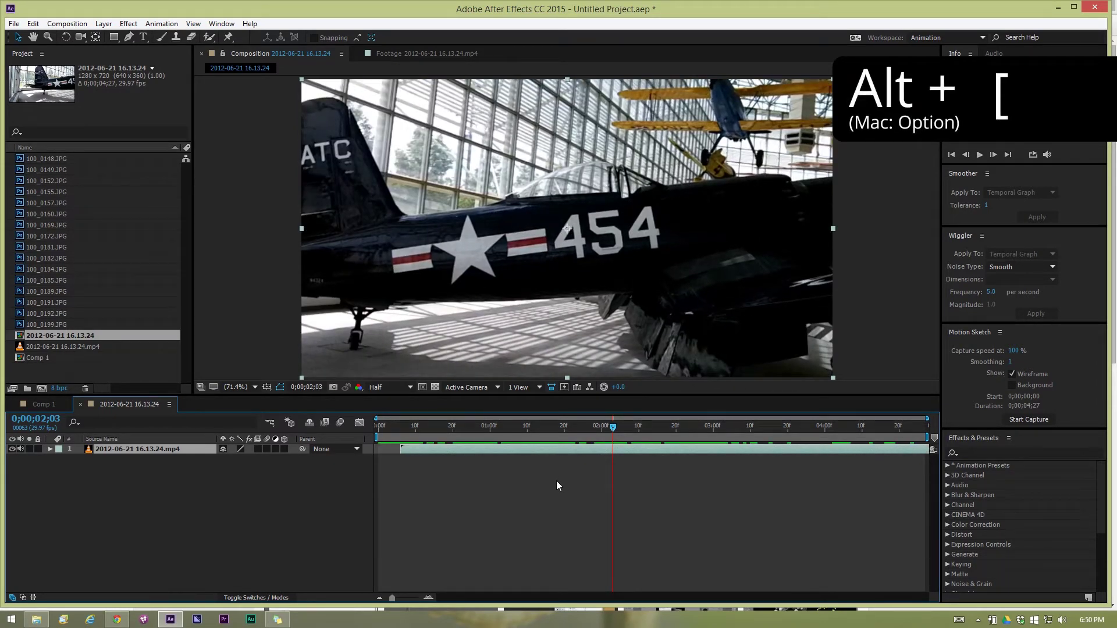
# Trim the airplane layer's in point and its out point at 0;00;02;16, then move the clip later.
pyautogui.hotkey('alt', '[')
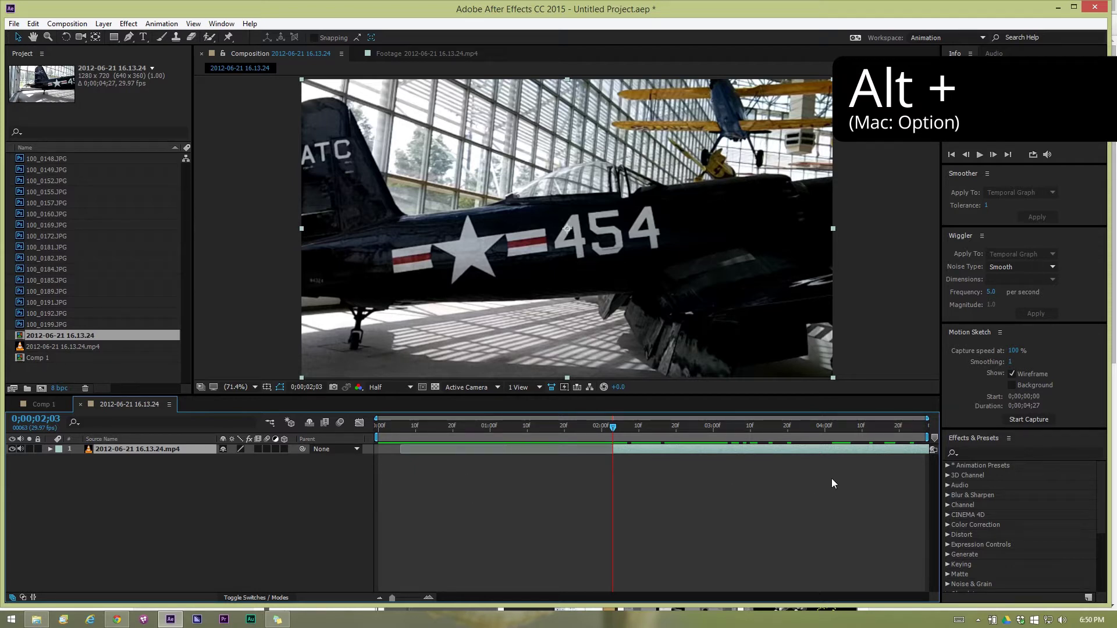
pyautogui.click(661, 428)
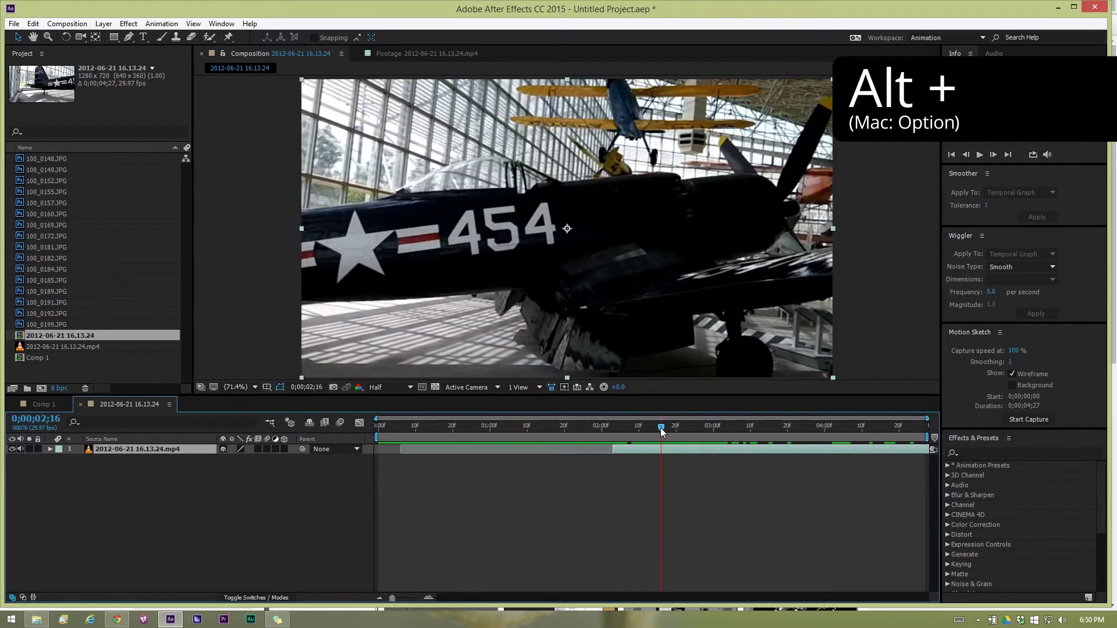
pyautogui.hotkey('alt', ']')
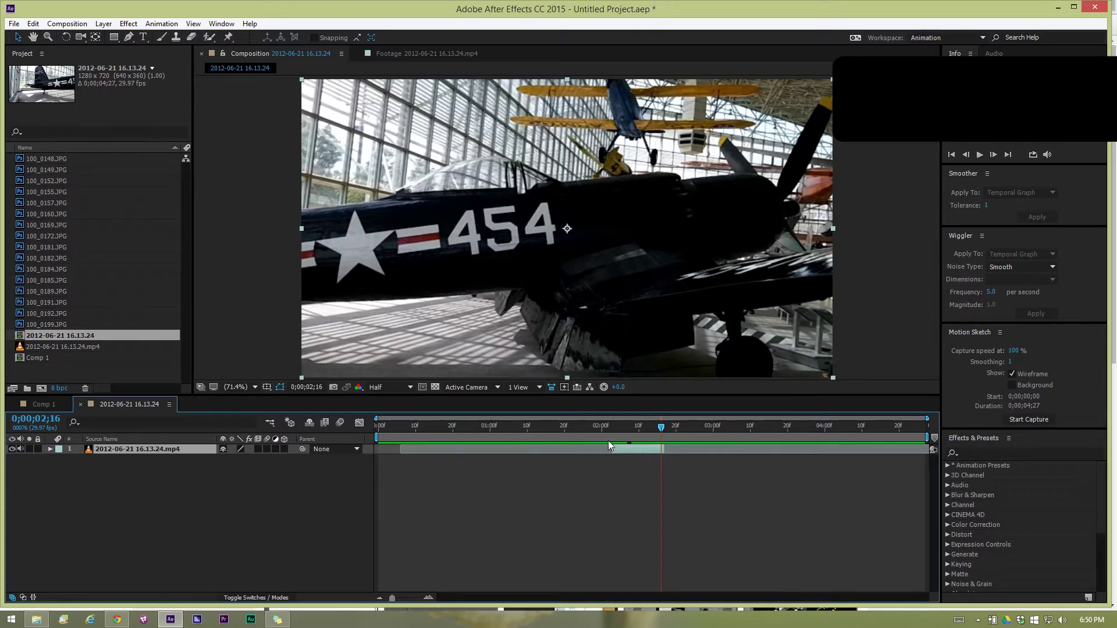
pyautogui.click(688, 428)
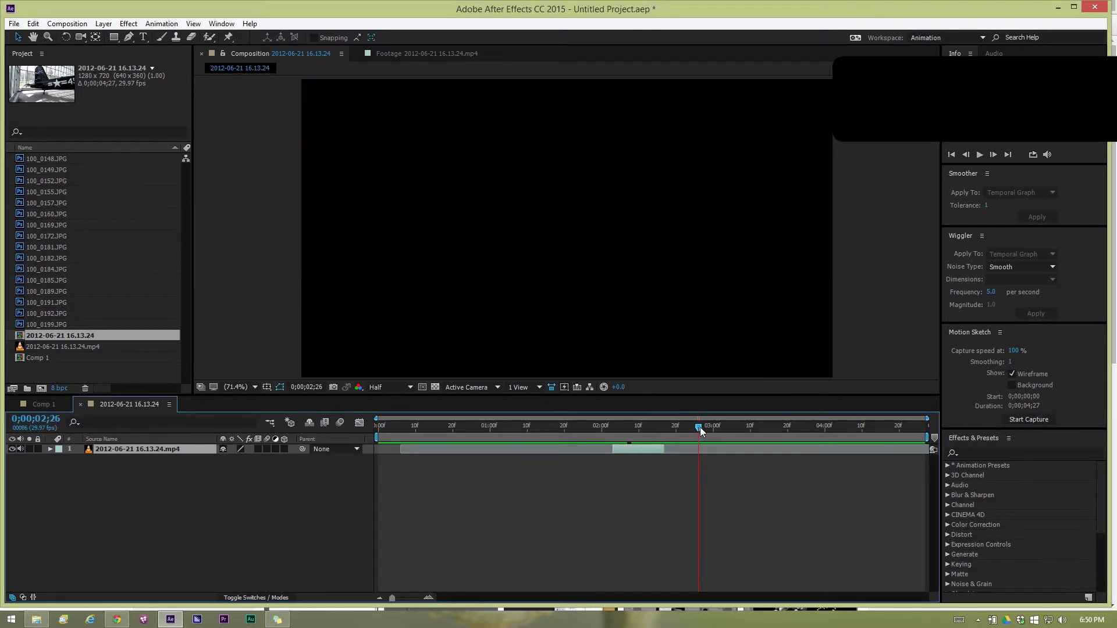
pyautogui.press('[')
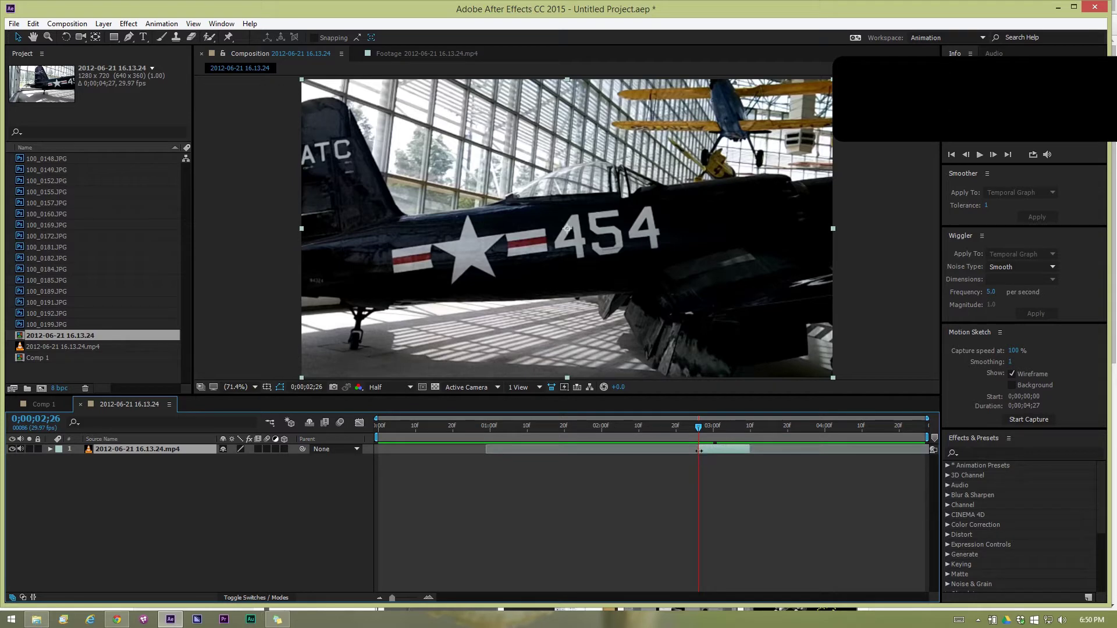
# Trim the layer's start at 0;00;03;05 and move the clip to begin at 0;00;02;00.
pyautogui.click(712, 435)
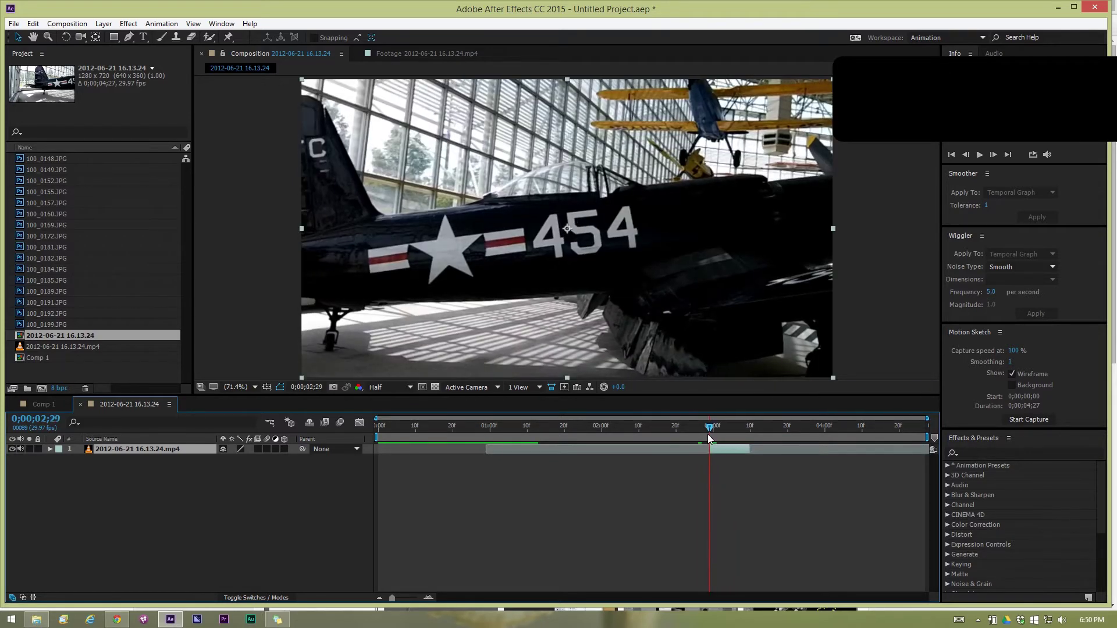
pyautogui.click(728, 427)
pyautogui.click(732, 427)
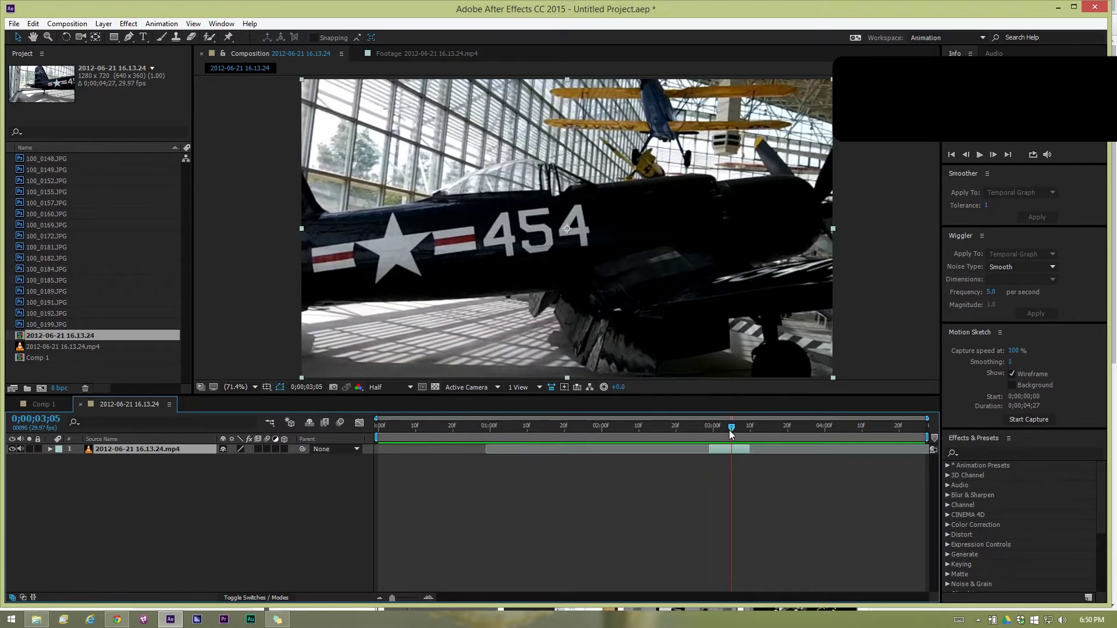
pyautogui.hotkey('alt', '[')
pyautogui.click(608, 428)
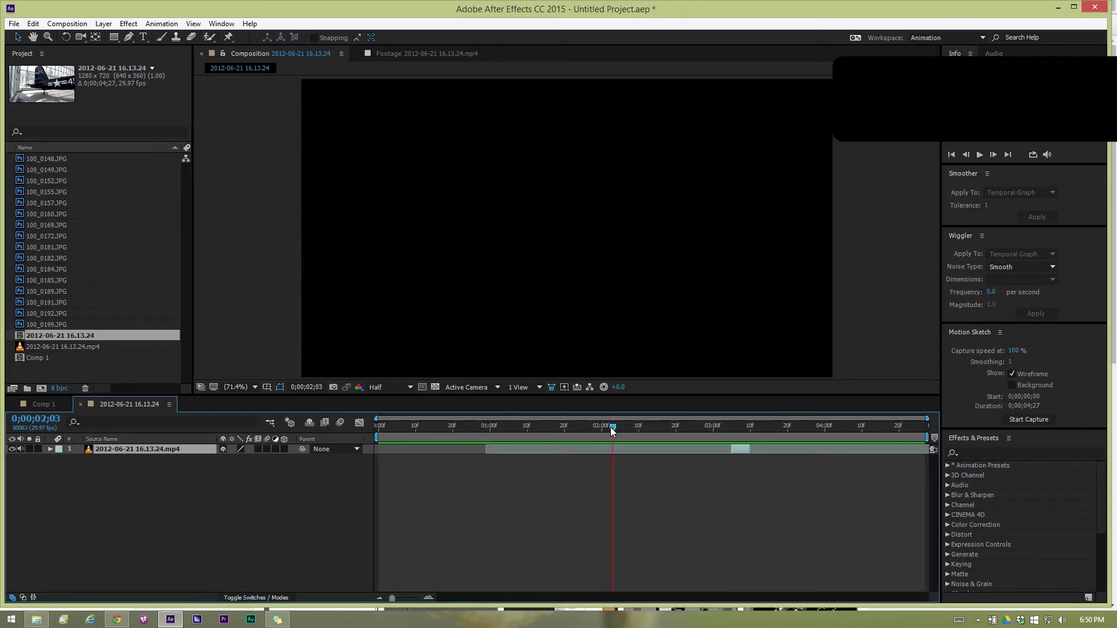
pyautogui.press('[')
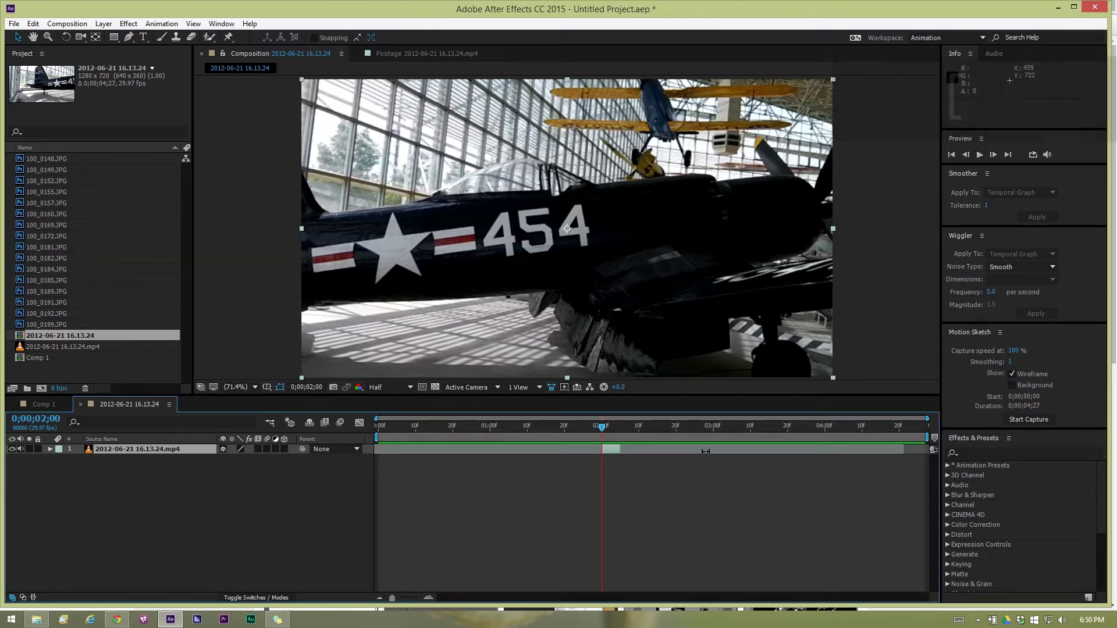
# Extend the layer's start, slide it 14 frames later, and trim its end to 0;00;02;00.
pyautogui.moveTo(594, 448); pyautogui.dragTo(355, 448)
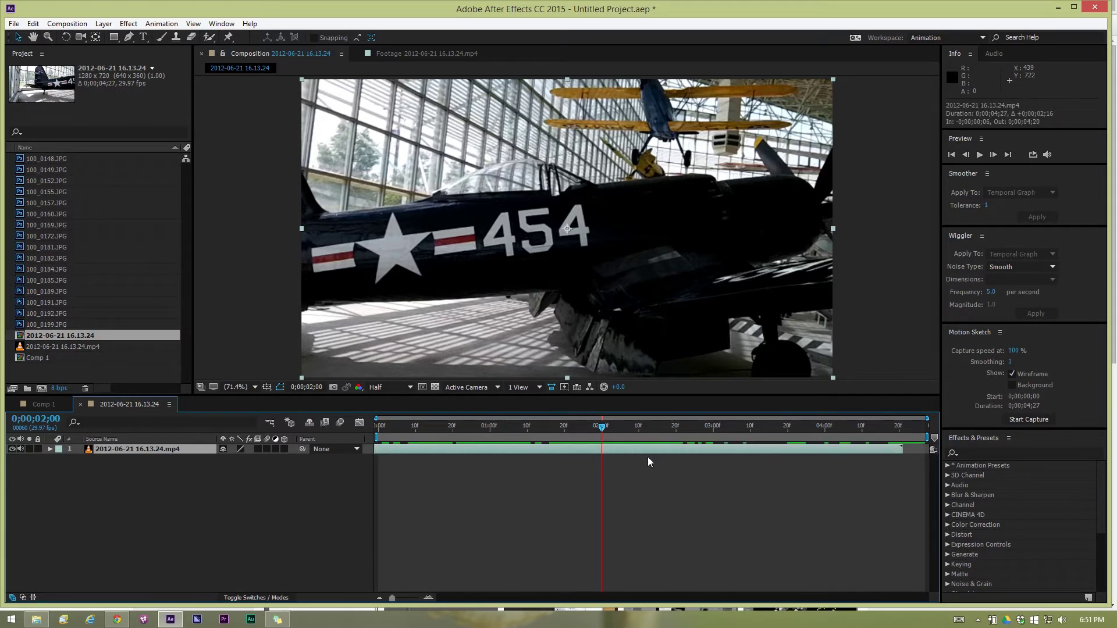
pyautogui.moveTo(626, 451)
pyautogui.mouseDown()
pyautogui.moveTo(678, 441)
pyautogui.moveTo(494, 459)
pyautogui.moveTo(447, 452)
pyautogui.moveTo(647, 456)
pyautogui.moveTo(616, 464)
pyautogui.mouseUp()
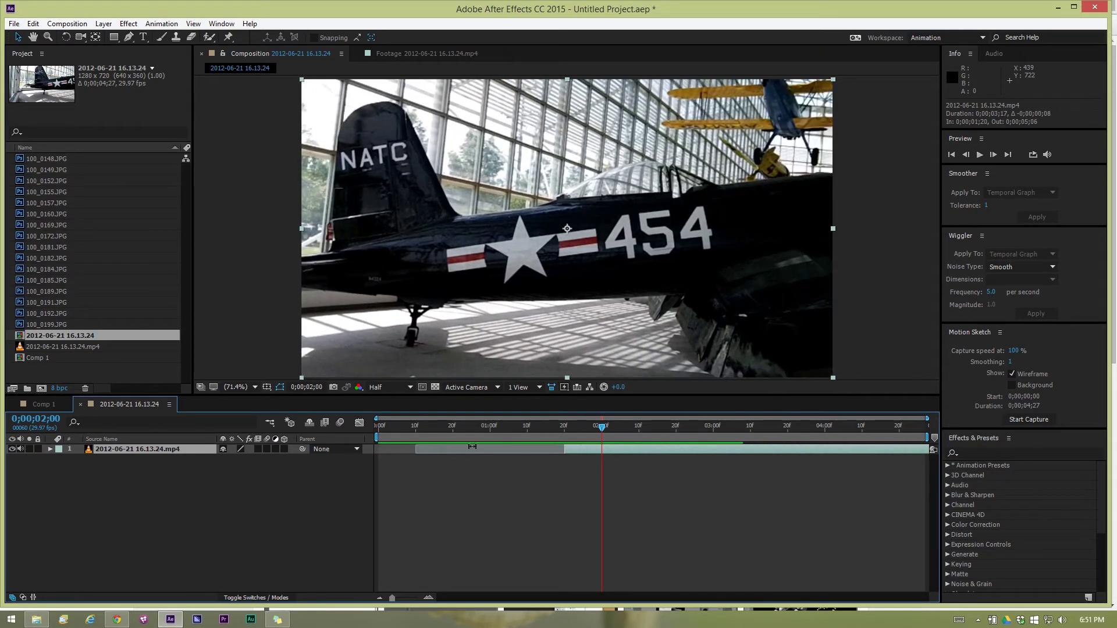
pyautogui.hotkey('alt', ']')
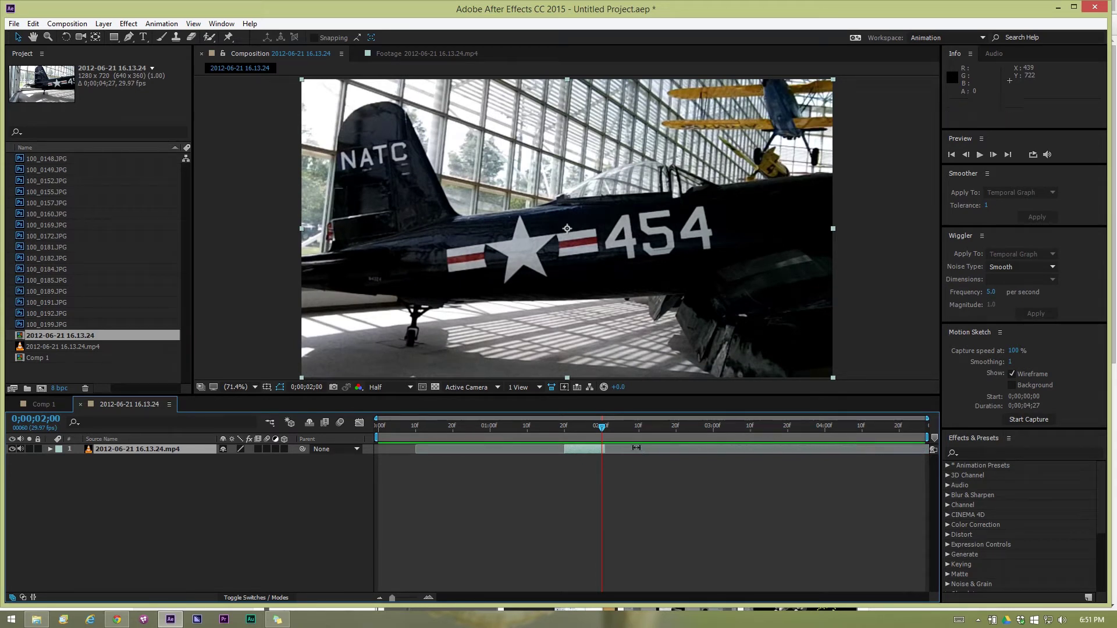
# Slip the footage inside the clip with the Pan Behind tool, about 9 frames earlier.
pyautogui.click(96, 38)
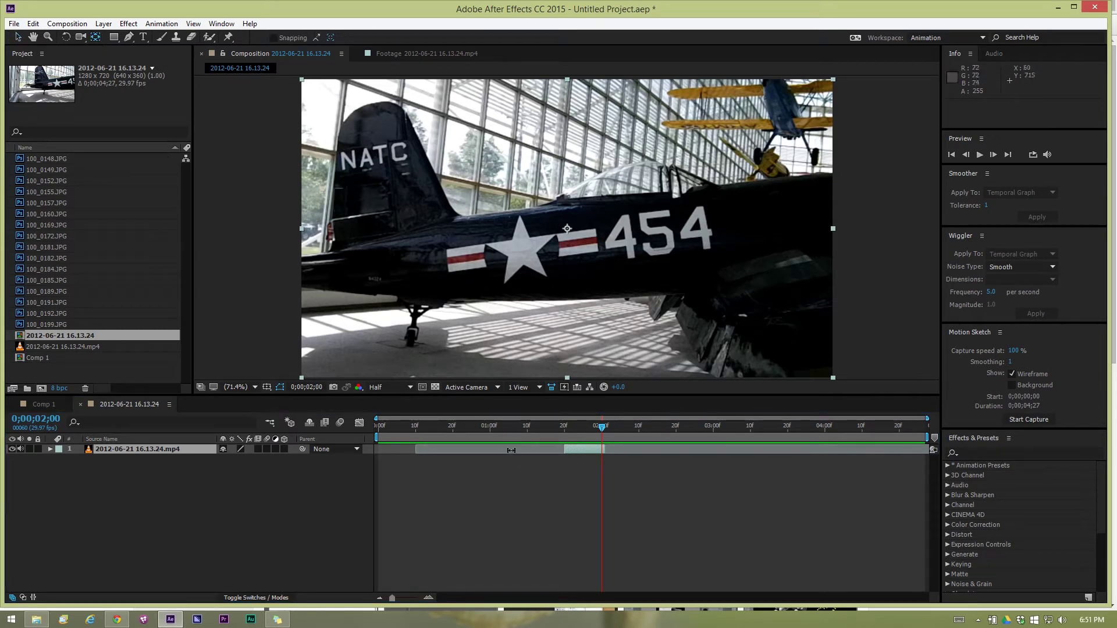
pyautogui.moveTo(578, 450)
pyautogui.mouseDown()
pyautogui.moveTo(480, 456)
pyautogui.moveTo(669, 446)
pyautogui.moveTo(477, 463)
pyautogui.moveTo(580, 460)
pyautogui.mouseUp()
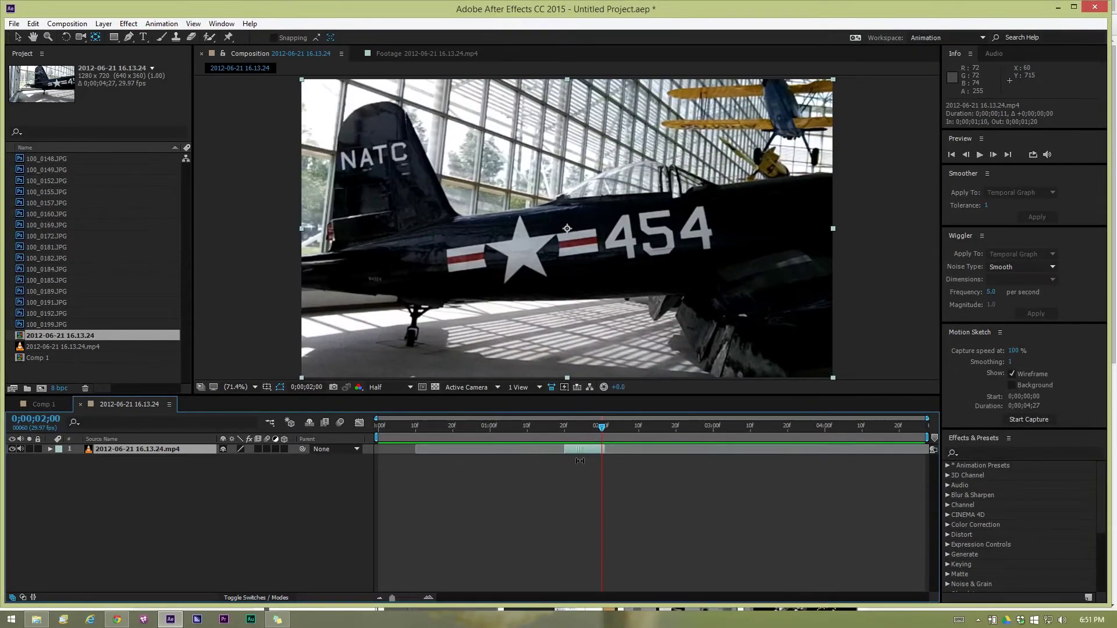
pyautogui.click(567, 421)
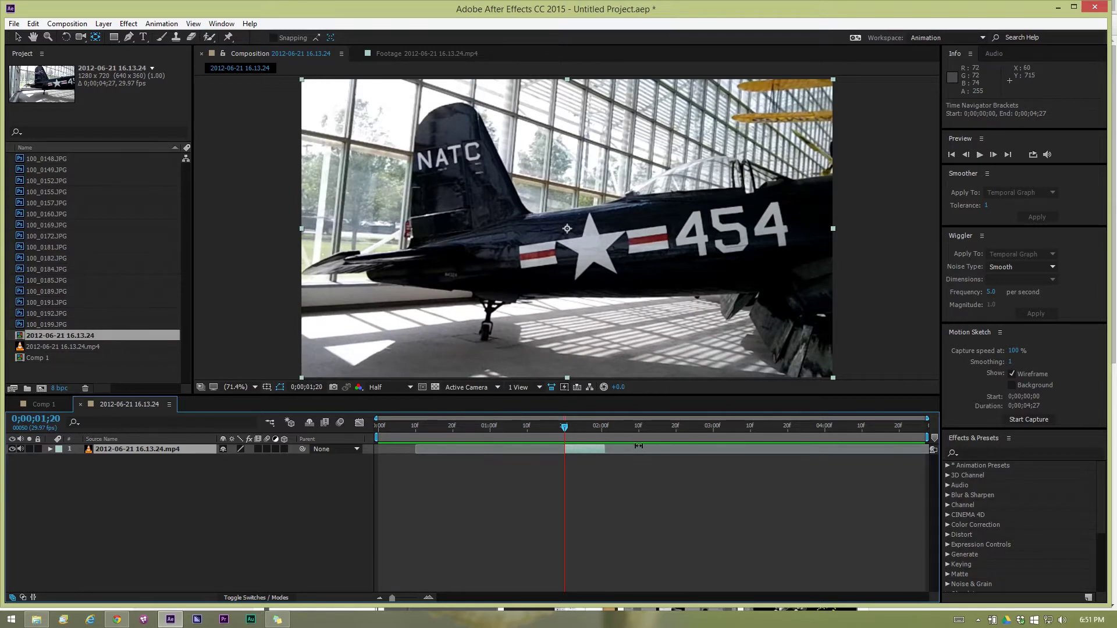
pyautogui.moveTo(638, 446); pyautogui.dragTo(409, 355)
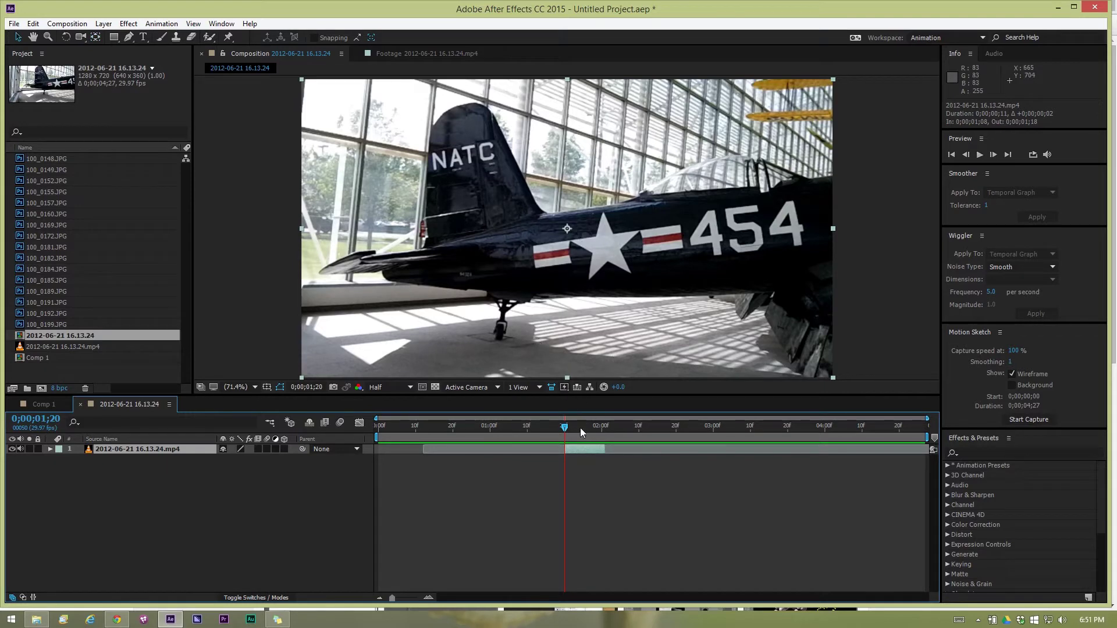
pyautogui.moveTo(587, 449)
pyautogui.mouseDown()
pyautogui.moveTo(542, 459)
pyautogui.moveTo(647, 455)
pyautogui.moveTo(584, 463)
pyautogui.mouseUp()
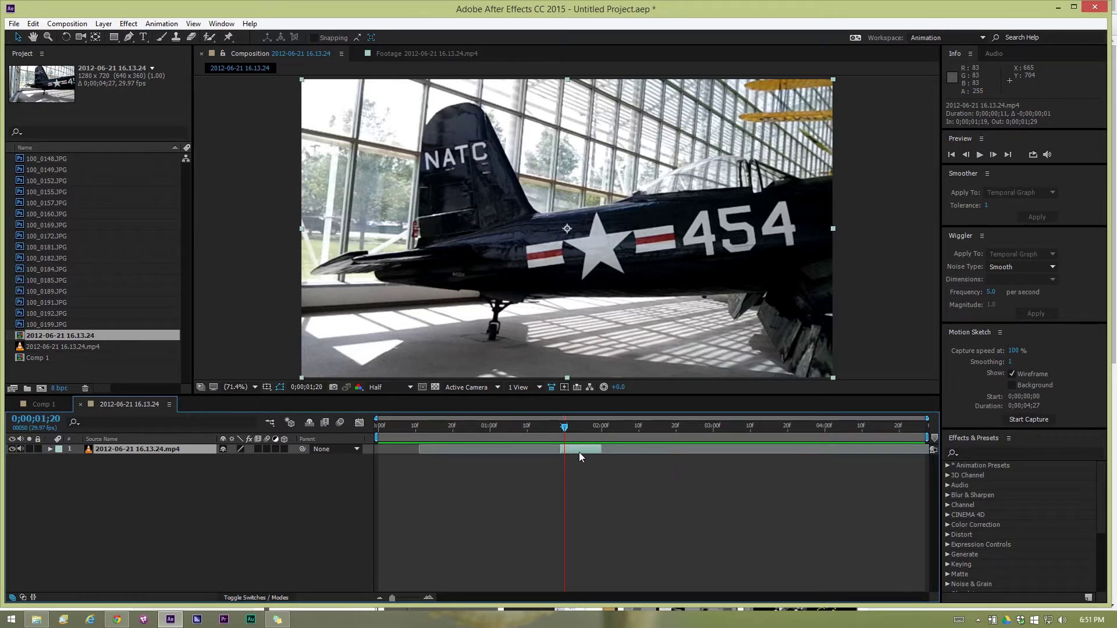
pyautogui.moveTo(578, 452); pyautogui.dragTo(578, 455)
pyautogui.moveTo(669, 453); pyautogui.dragTo(639, 450)
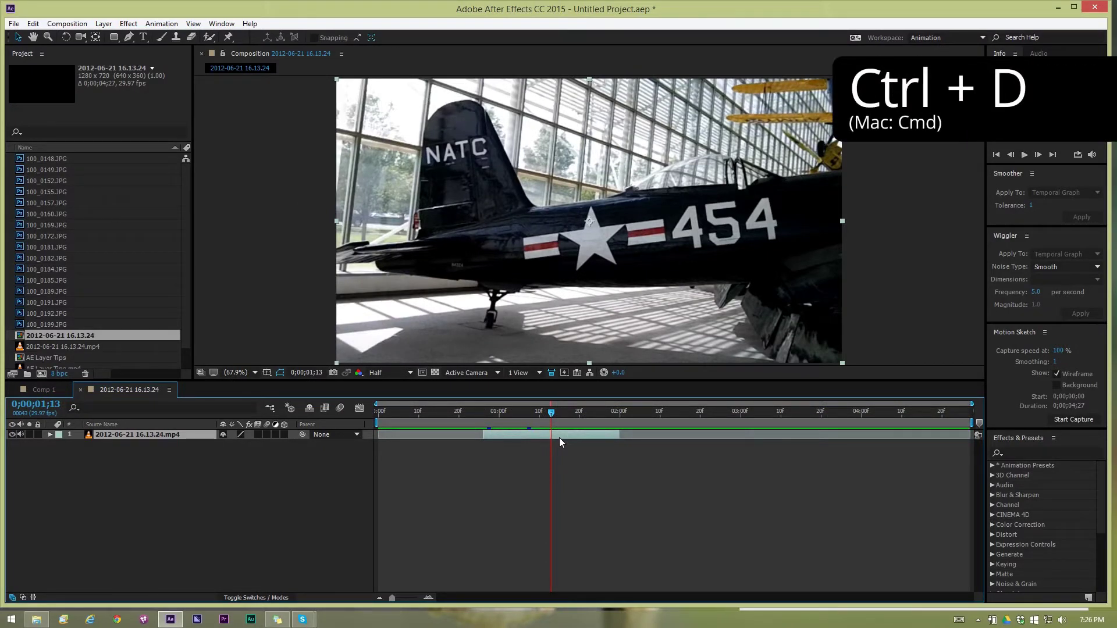
# Split the airplane layer four frames earlier with Ctrl+Shift+D, leaving an 11-frame clip.
pyautogui.hotkey('ctrl', 'd')
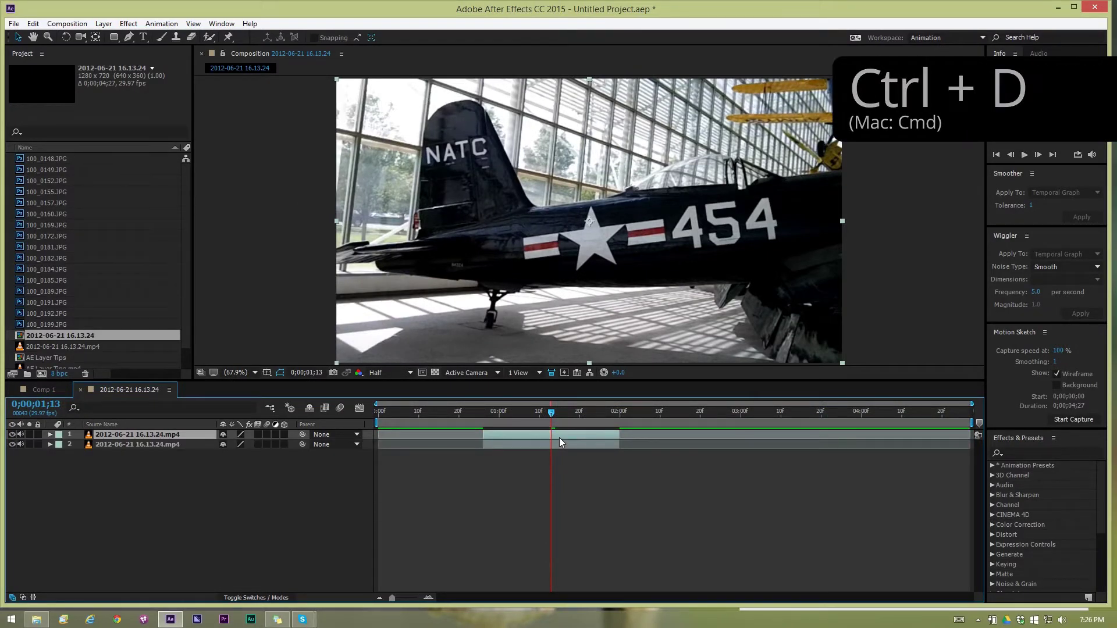
pyautogui.hotkey('ctrl', 'z')
pyautogui.moveTo(535, 414); pyautogui.dragTo(558, 422)
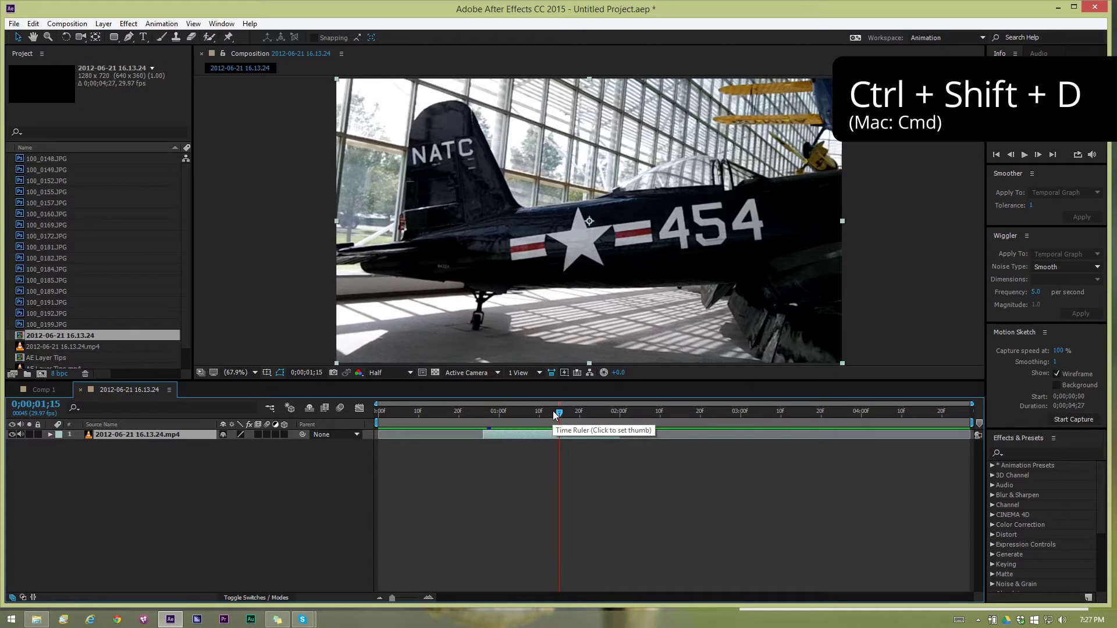
pyautogui.hotkey('ctrl', 'shift', 'd')
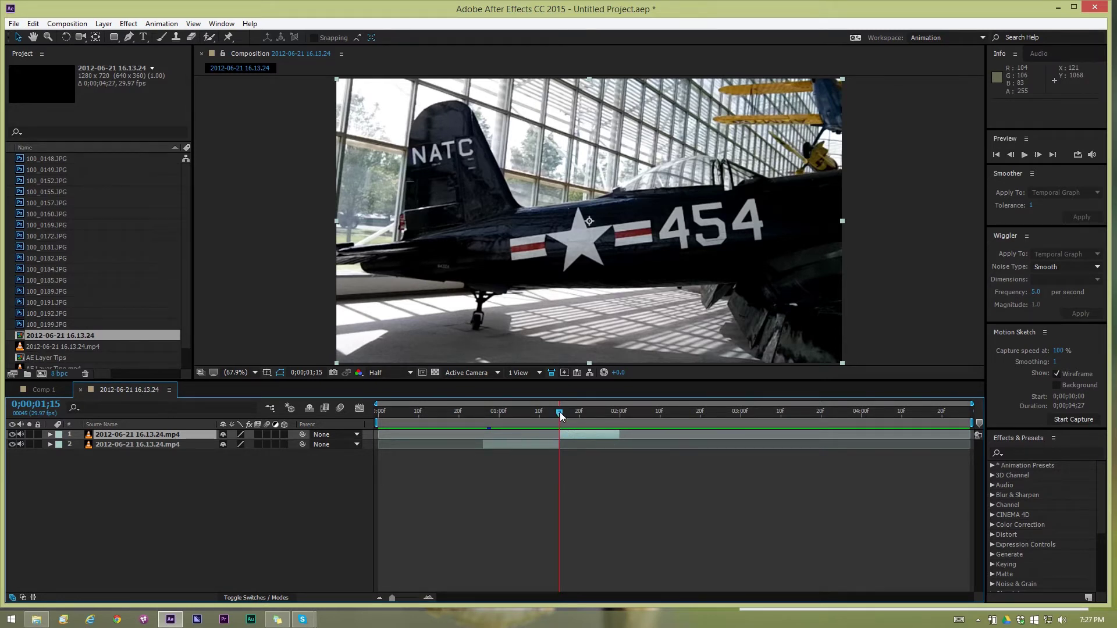
pyautogui.moveTo(556, 414); pyautogui.dragTo(516, 432)
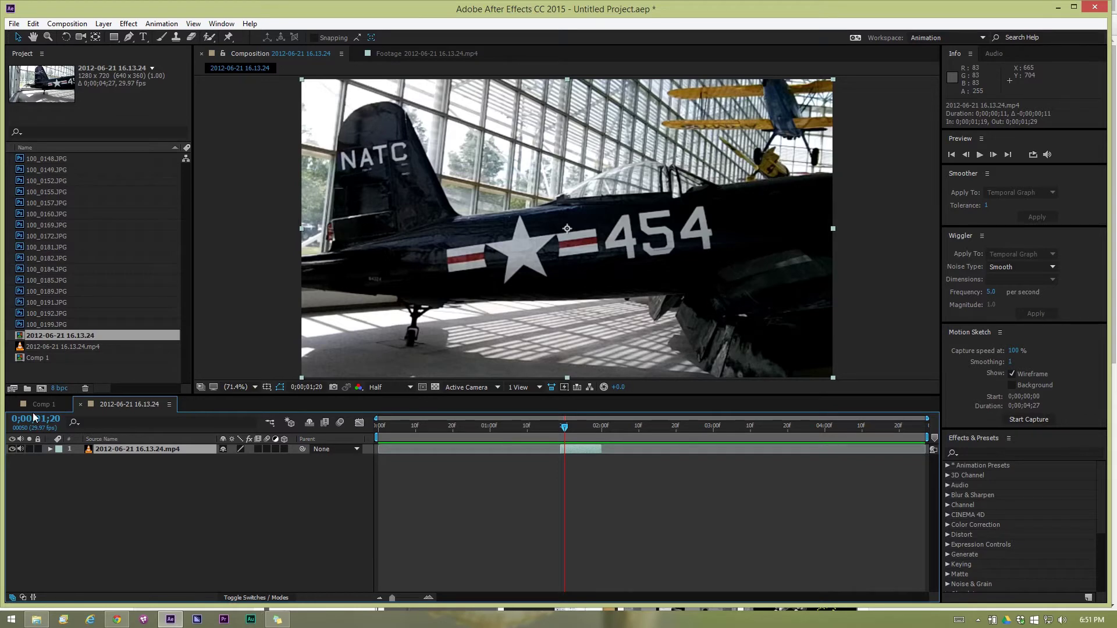
# Switch to Comp 1 and select the three top-row photos.
pyautogui.click(43, 404)
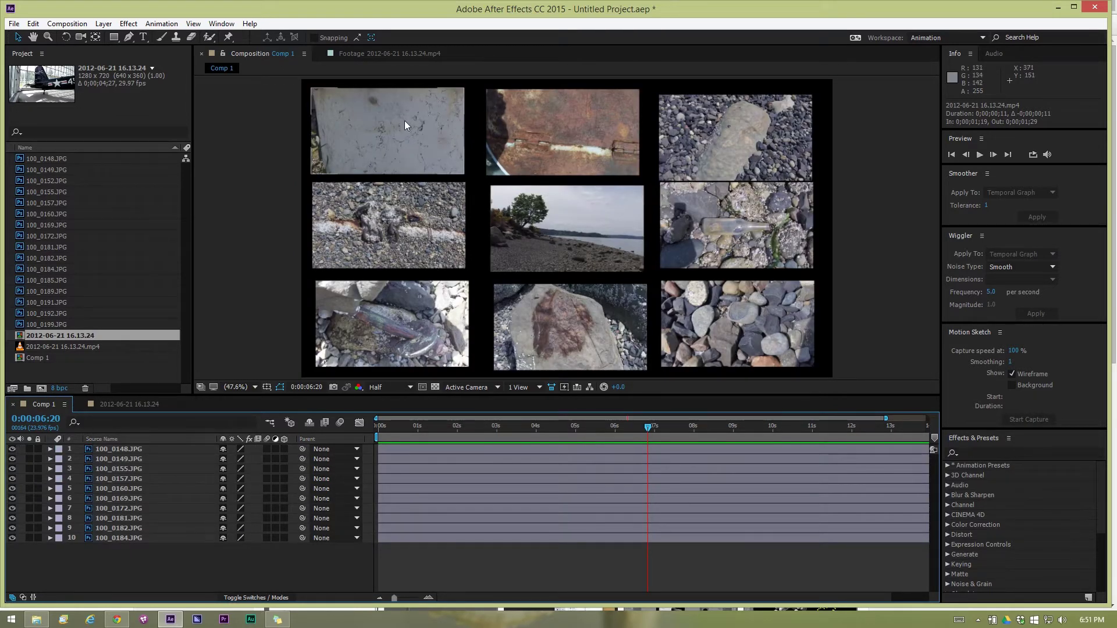
pyautogui.click(436, 136)
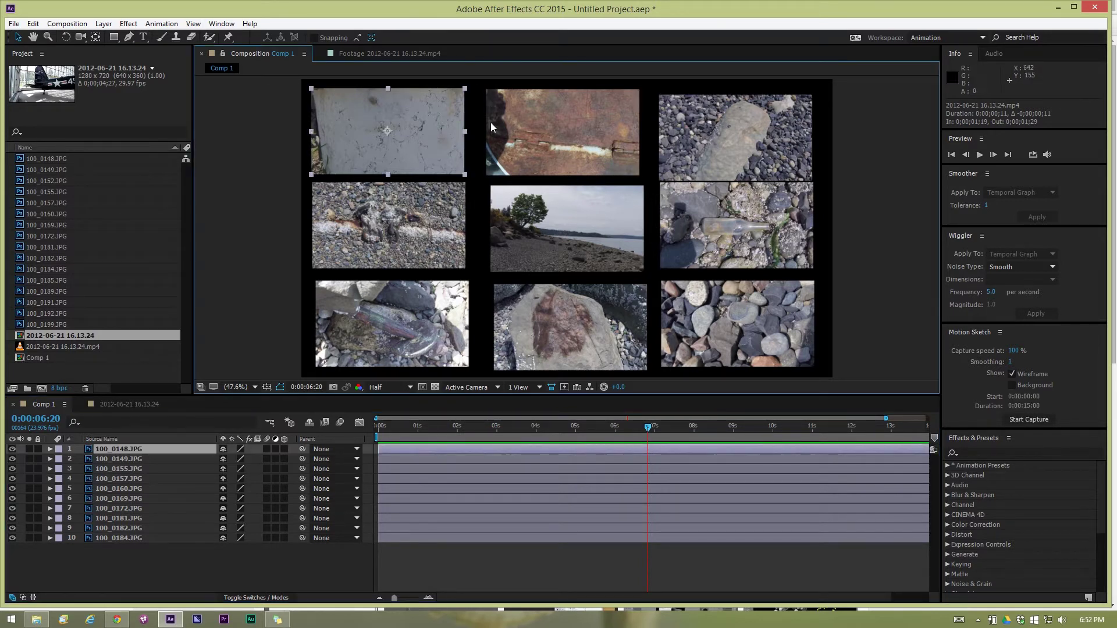
pyautogui.keyDown('shift'); pyautogui.click(512, 118); pyautogui.keyUp('shift')
pyautogui.keyDown('shift'); pyautogui.click(713, 127); pyautogui.keyUp('shift')
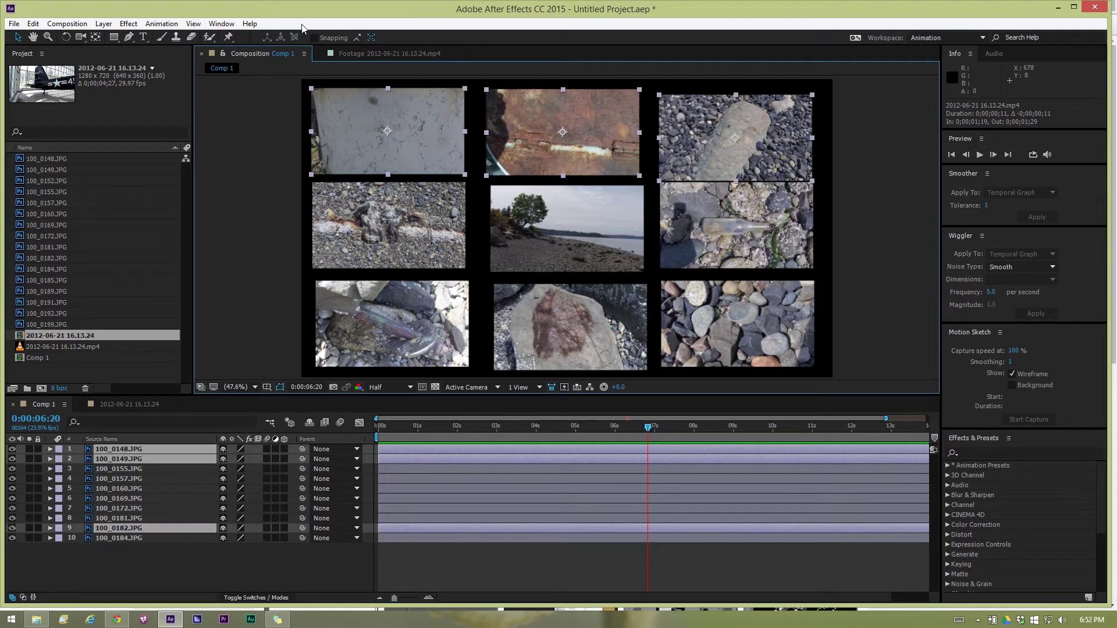
# Show the Align panel from the Window menu and enlarge it.
pyautogui.click(222, 24)
pyautogui.moveTo(191, 26)
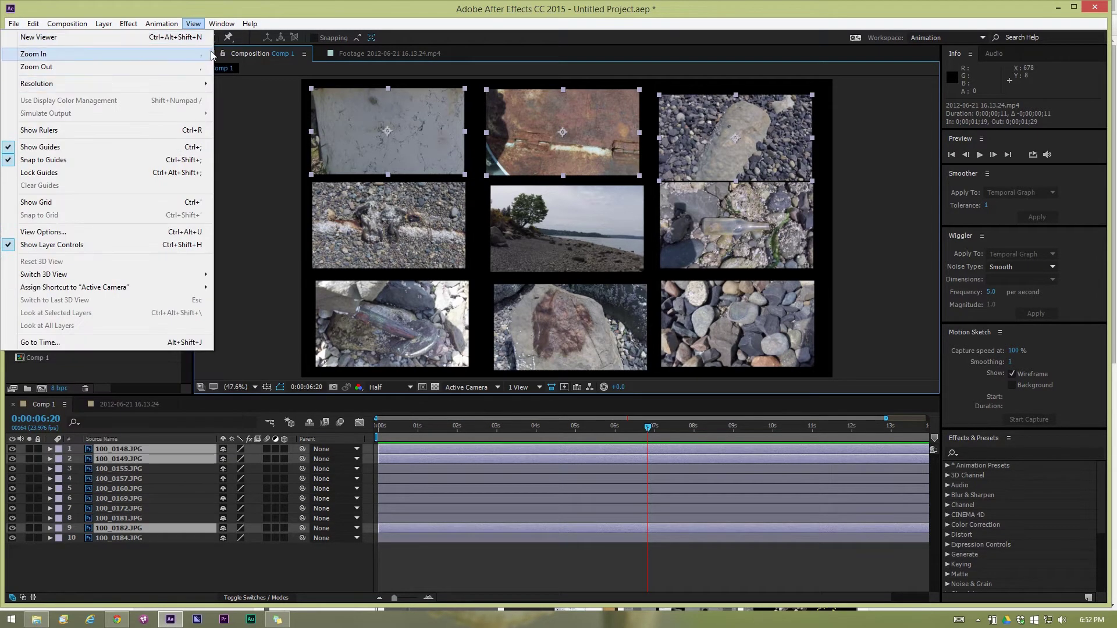
pyautogui.moveTo(233, 23)
pyautogui.click(53, 96)
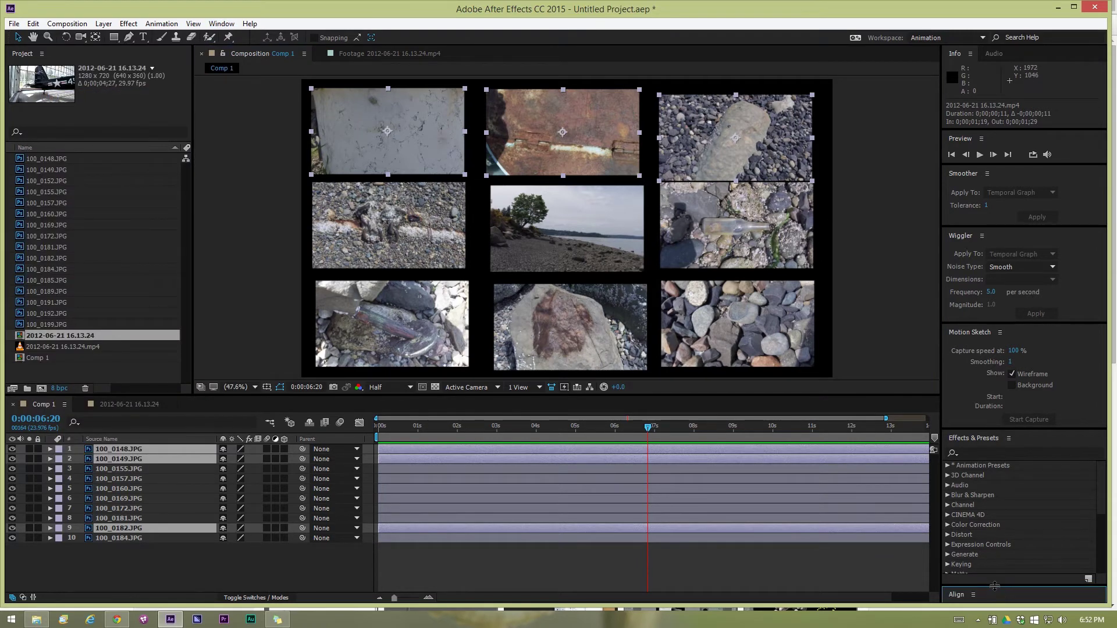
pyautogui.moveTo(994, 585); pyautogui.dragTo(991, 411)
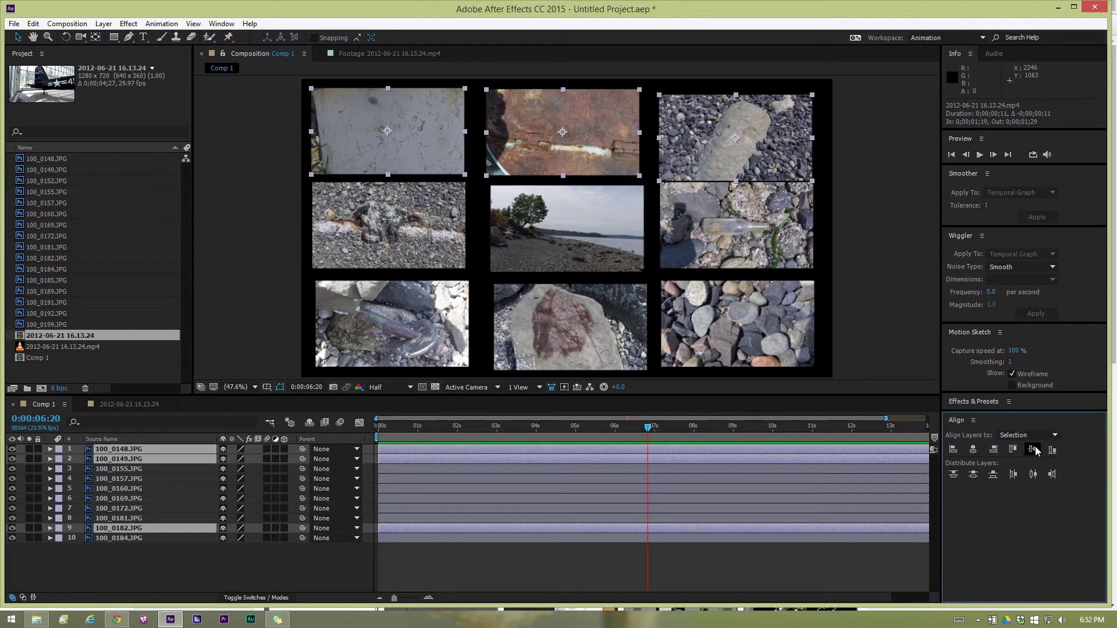
# Align and distribute the top-row photos by top edge, then align the left column's left edges.
pyautogui.click(1019, 452)
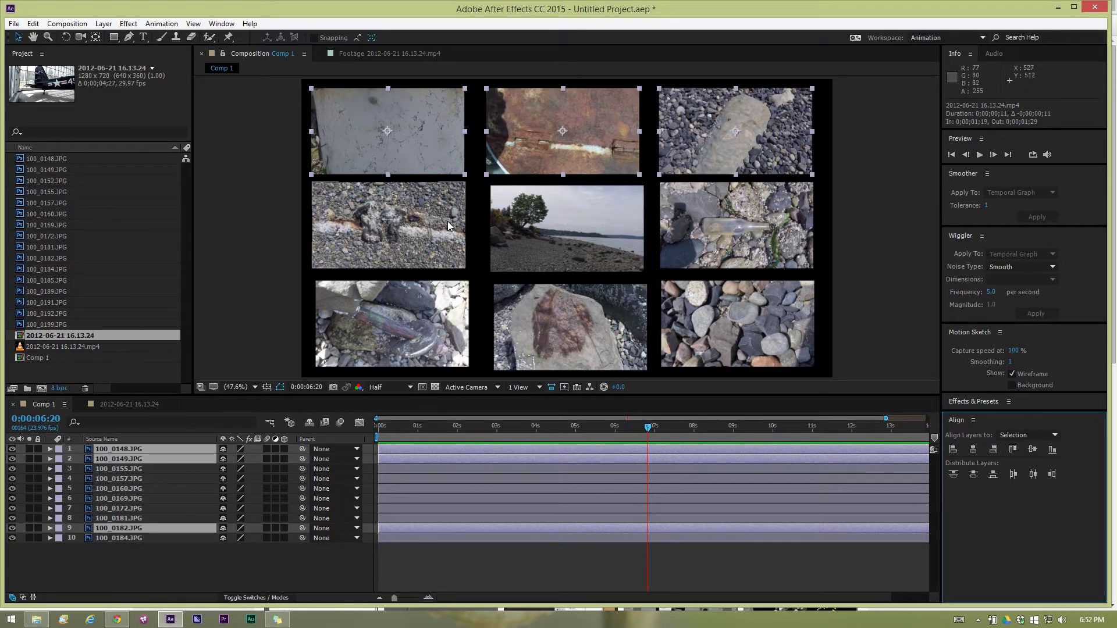
pyautogui.click(1034, 474)
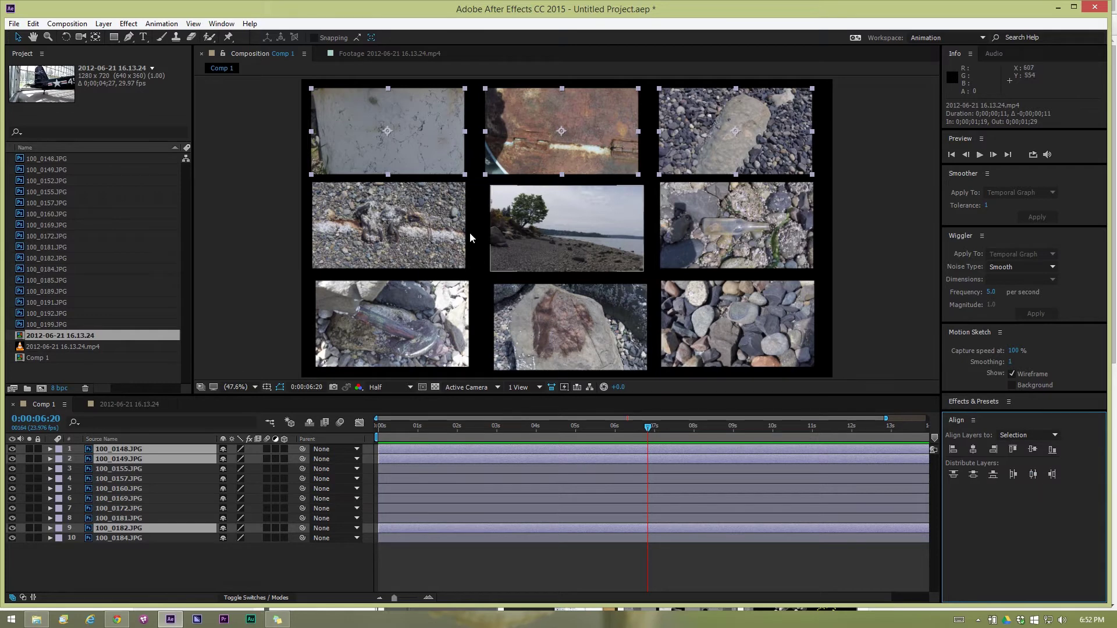
pyautogui.click(359, 334)
pyautogui.click(392, 141)
pyautogui.keyDown('shift'); pyautogui.click(372, 203); pyautogui.keyUp('shift')
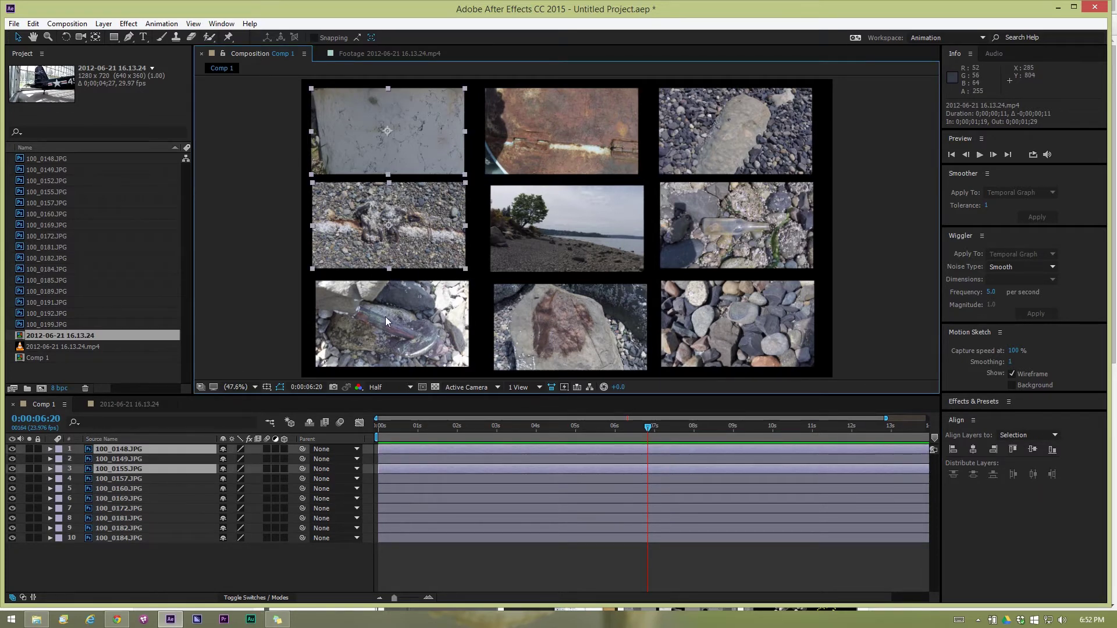
pyautogui.keyDown('shift'); pyautogui.click(386, 320); pyautogui.keyUp('shift')
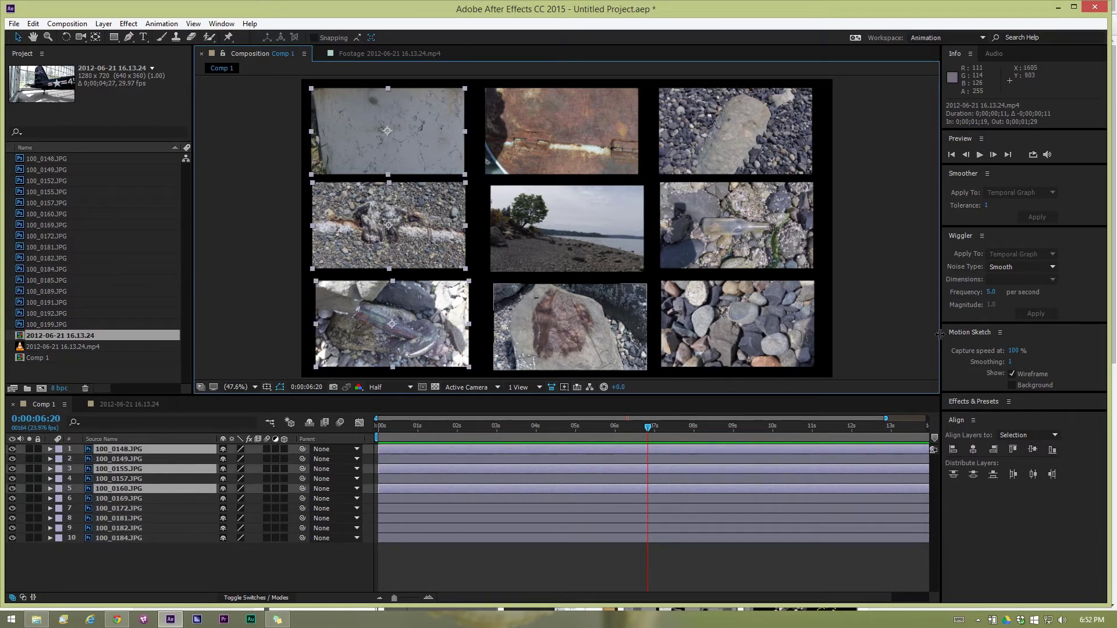
pyautogui.click(953, 449)
# Align the right-column photos along their right edges.
pyautogui.click(758, 137)
pyautogui.keyDown('shift'); pyautogui.click(669, 195); pyautogui.keyUp('shift')
pyautogui.keyDown('shift'); pyautogui.click(786, 304); pyautogui.keyUp('shift')
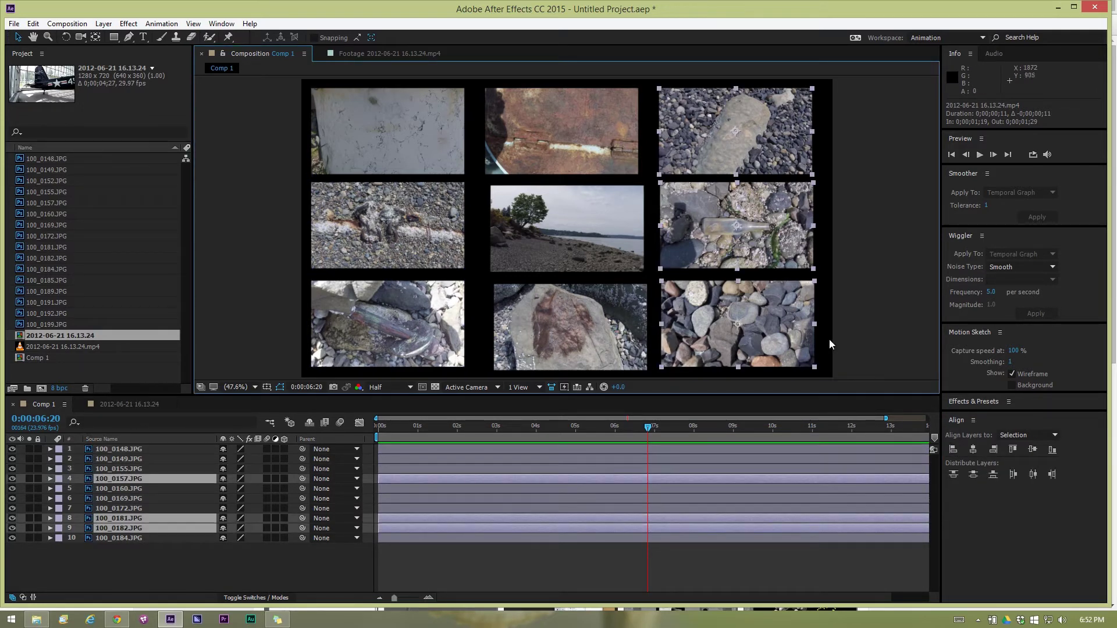
pyautogui.click(993, 449)
# Distribute the top-row and middle-row photos evenly by horizontal centers.
pyautogui.click(372, 119)
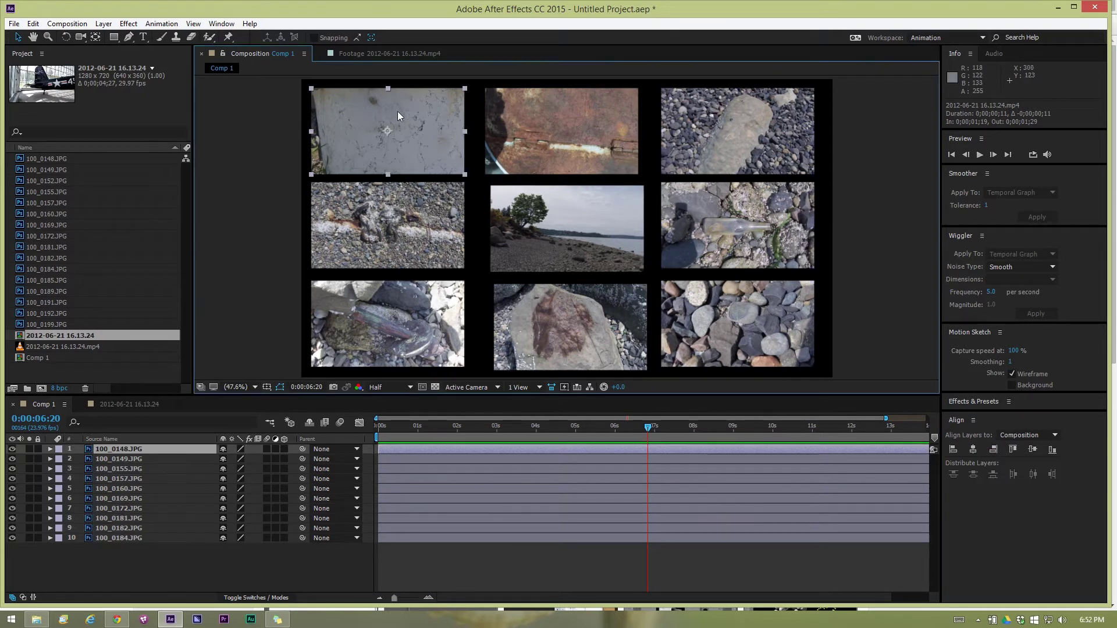
pyautogui.keyDown('shift'); pyautogui.click(514, 104); pyautogui.keyUp('shift')
pyautogui.keyDown('shift'); pyautogui.click(797, 100); pyautogui.keyUp('shift')
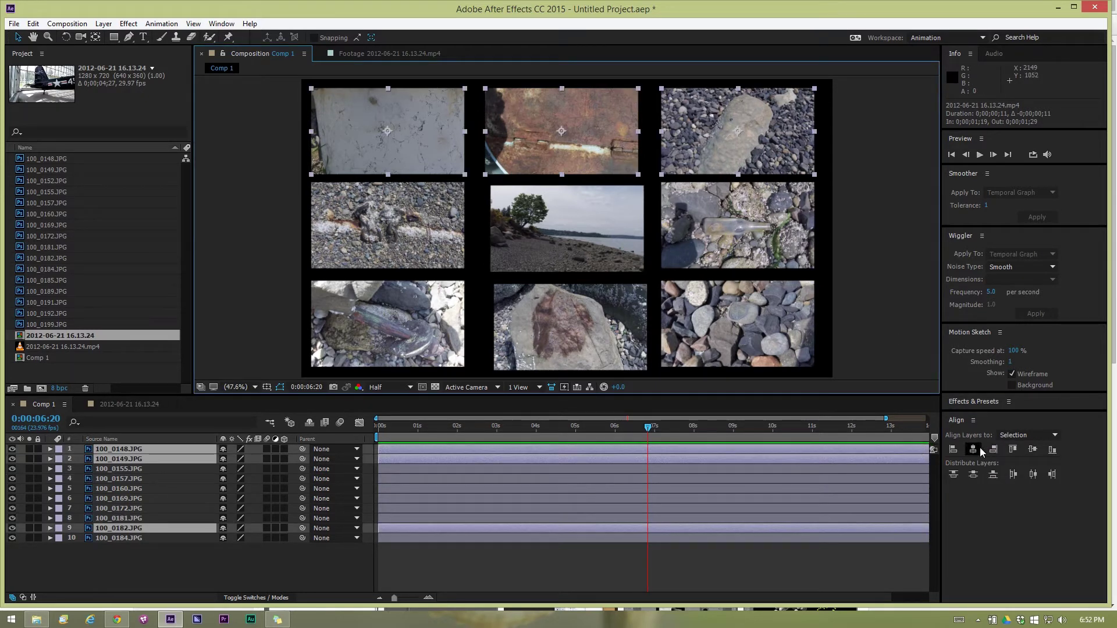
pyautogui.click(1033, 474)
pyautogui.click(379, 253)
pyautogui.keyDown('shift'); pyautogui.click(501, 207); pyautogui.keyUp('shift')
pyautogui.keyDown('shift'); pyautogui.click(705, 191); pyautogui.keyUp('shift')
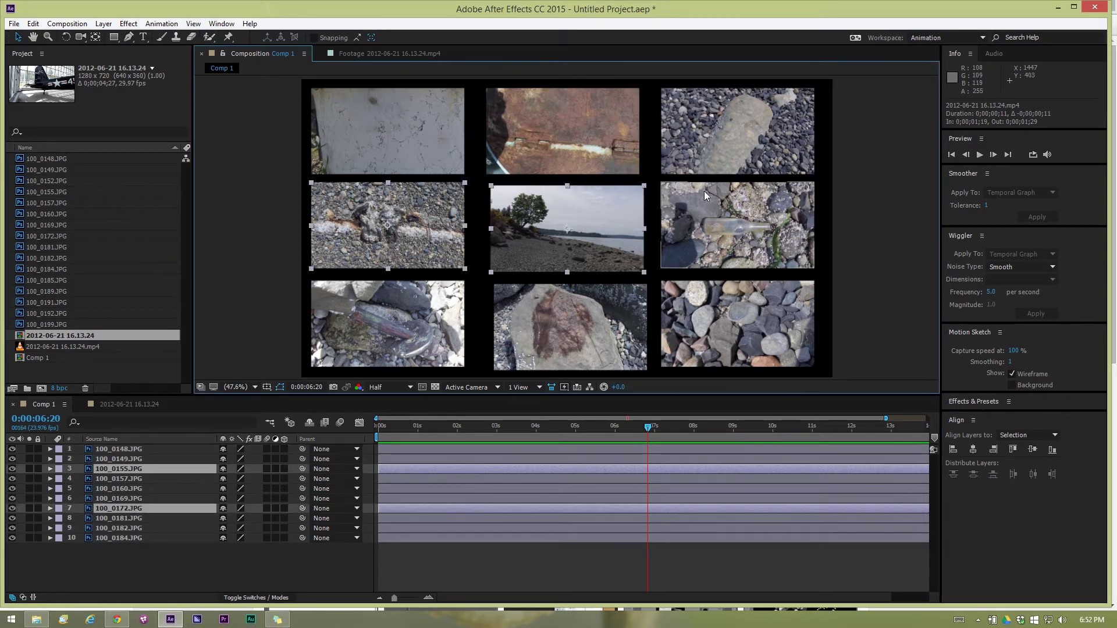
pyautogui.click(1027, 474)
# Distribute the three bottom-row photos evenly by horizontal centers.
pyautogui.click(414, 351)
pyautogui.keyDown('shift'); pyautogui.click(593, 299); pyautogui.keyUp('shift')
pyautogui.keyDown('shift'); pyautogui.click(756, 325); pyautogui.keyUp('shift')
pyautogui.click(1033, 476)
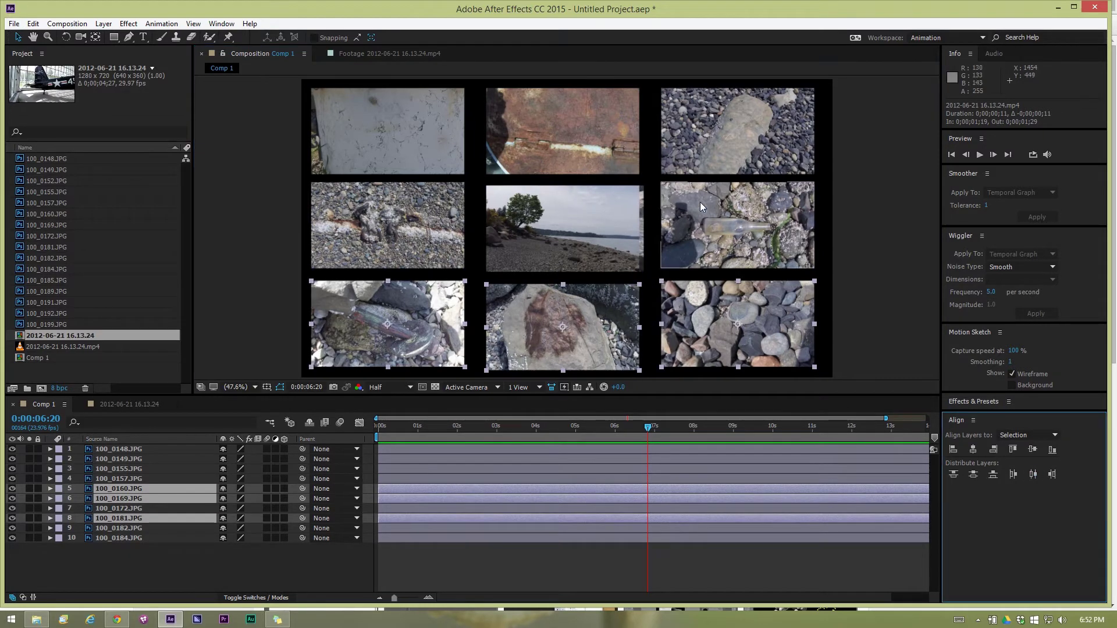
pyautogui.click(640, 224)
pyautogui.press('Delete')
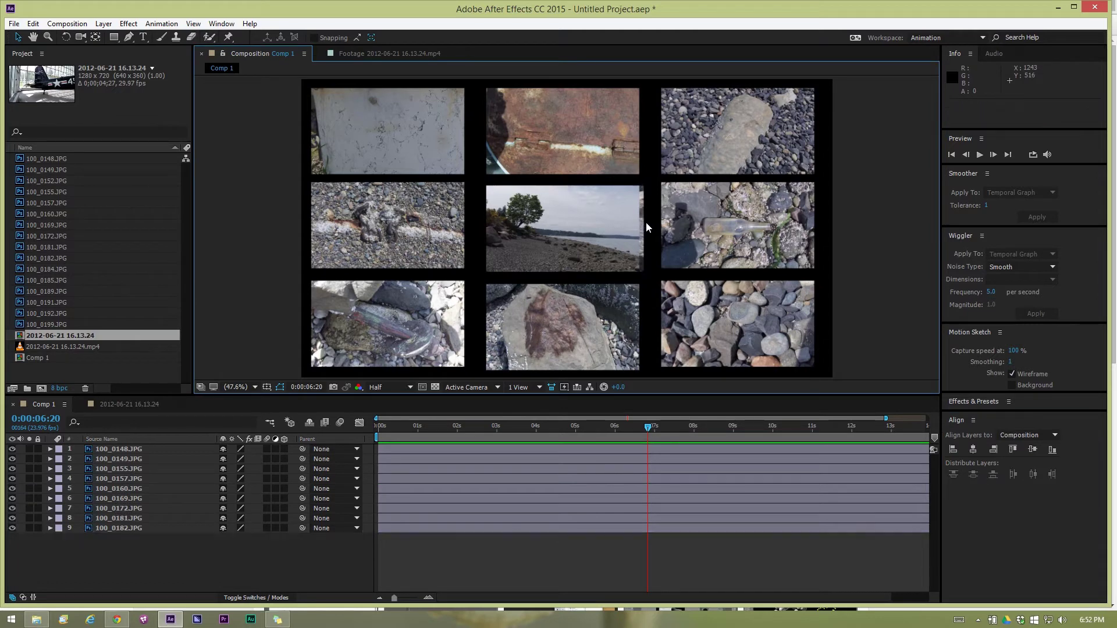
pyautogui.click(449, 135)
pyautogui.keyDown('shift'); pyautogui.click(595, 105); pyautogui.keyUp('shift')
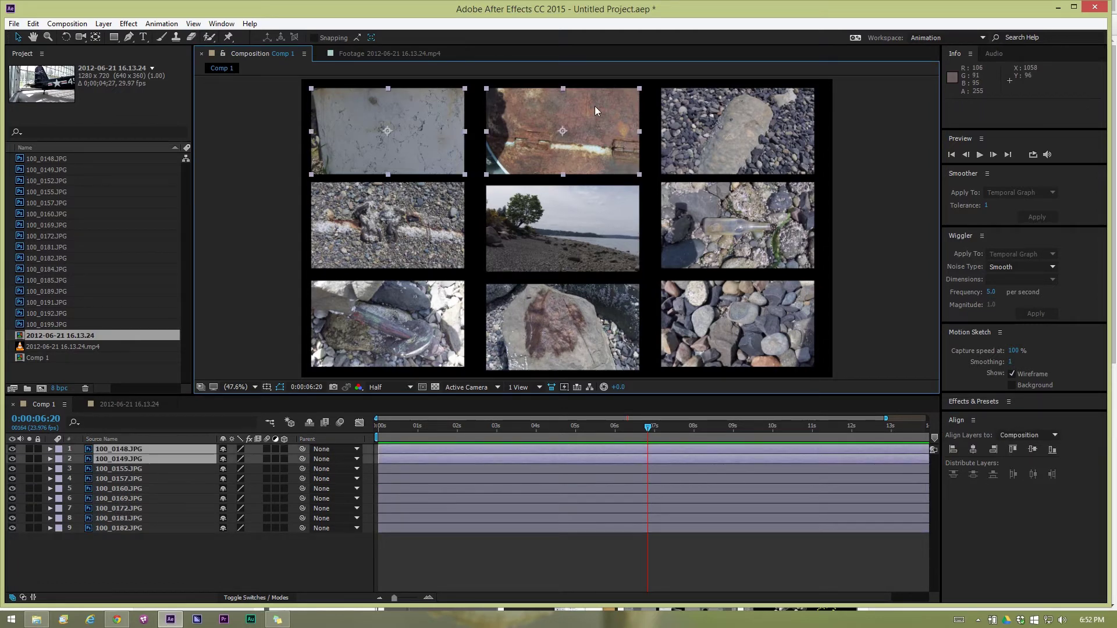
pyautogui.keyDown('shift'); pyautogui.click(756, 122); pyautogui.keyUp('shift')
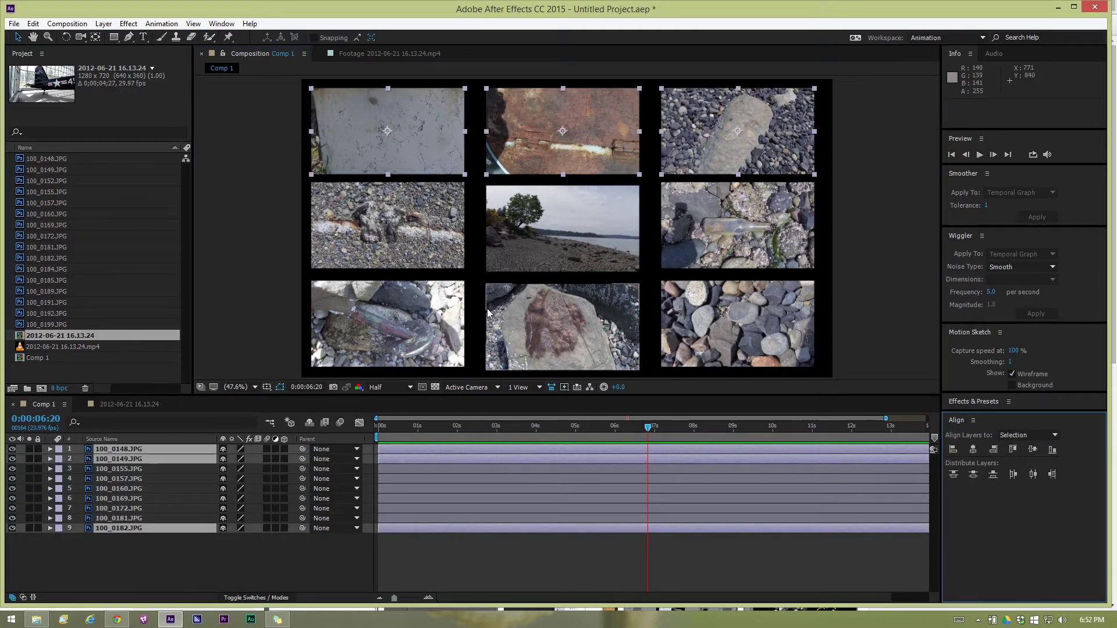
pyautogui.click(349, 216)
pyautogui.keyDown('shift'); pyautogui.click(517, 216); pyautogui.keyUp('shift')
pyautogui.keyDown('shift'); pyautogui.click(728, 224); pyautogui.keyUp('shift')
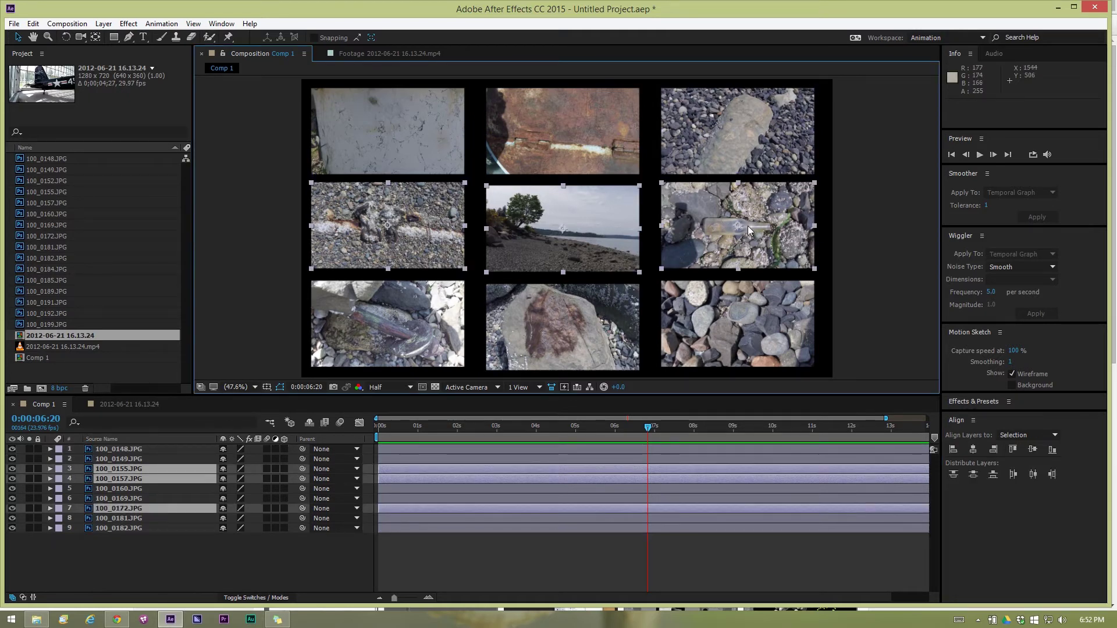
pyautogui.click(1013, 449)
pyautogui.click(387, 324)
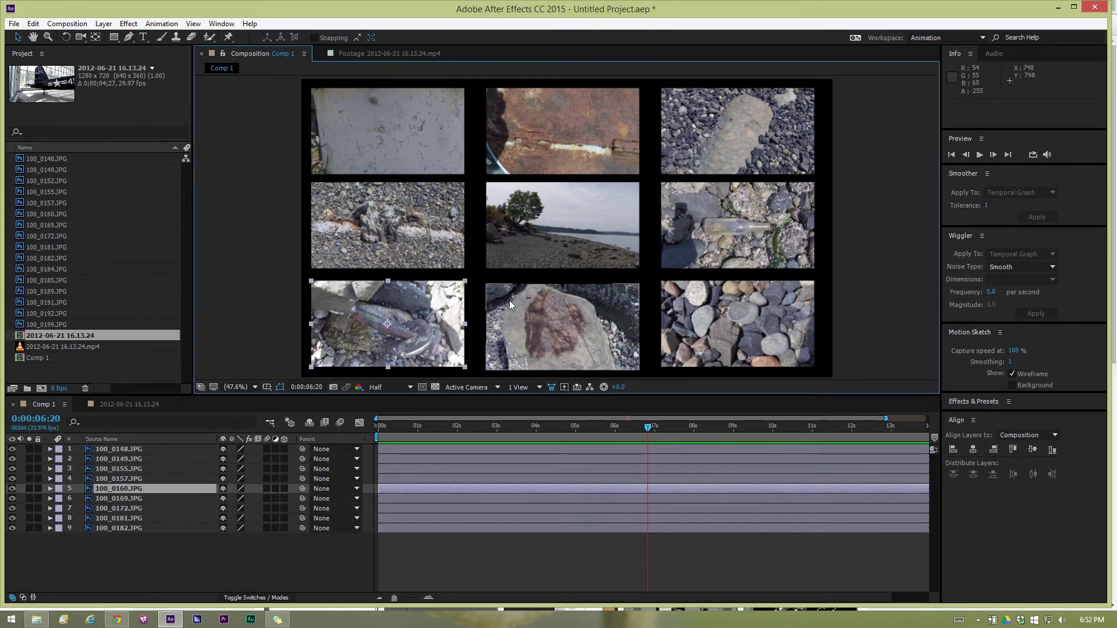
pyautogui.keyDown('shift'); pyautogui.click(563, 327); pyautogui.keyUp('shift')
pyautogui.keyDown('shift'); pyautogui.click(738, 323); pyautogui.keyUp('shift')
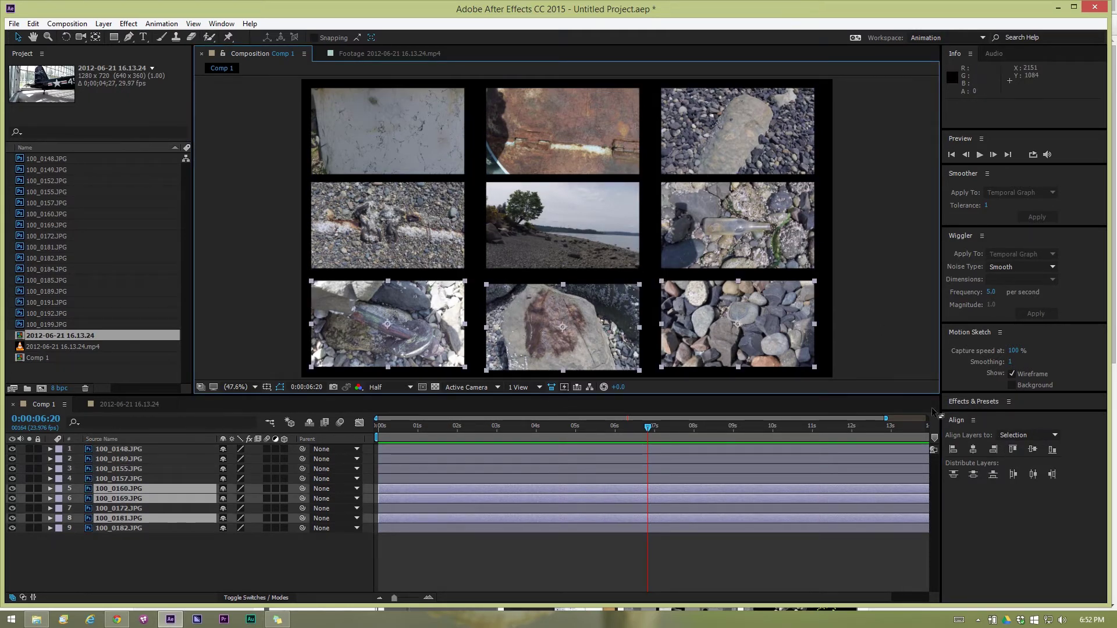
pyautogui.click(1013, 449)
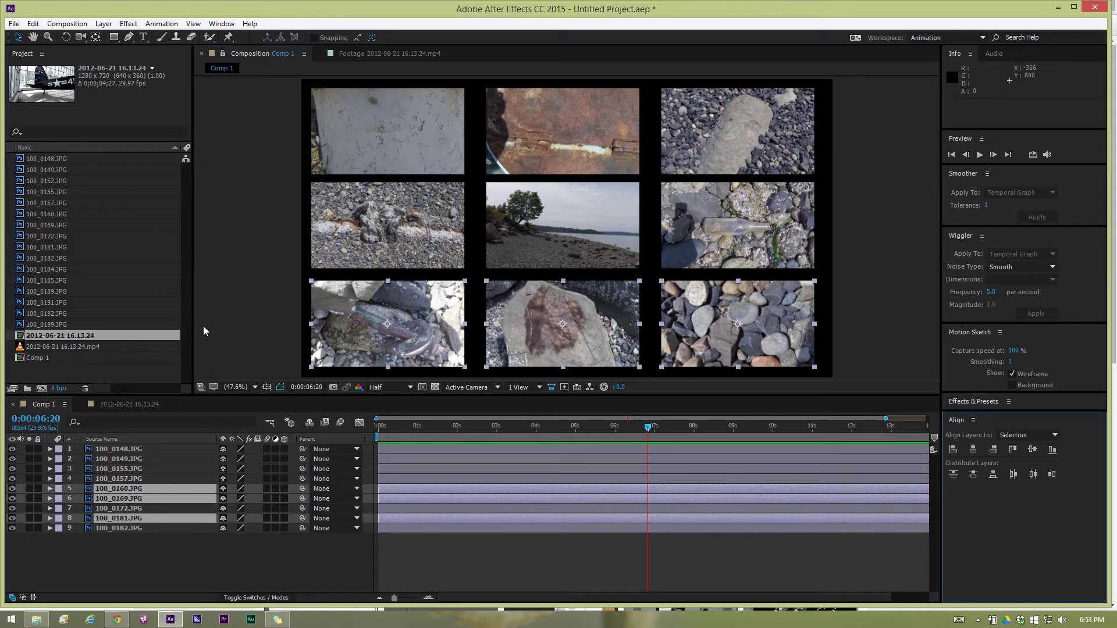
pyautogui.click(423, 120)
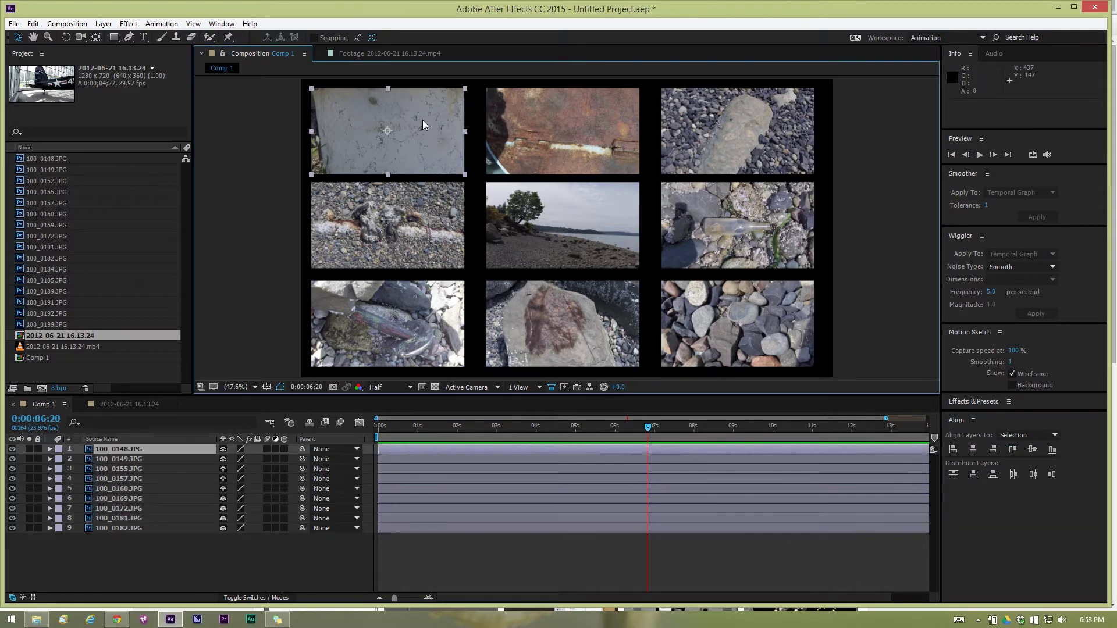
pyautogui.click(496, 123)
pyautogui.click(664, 132)
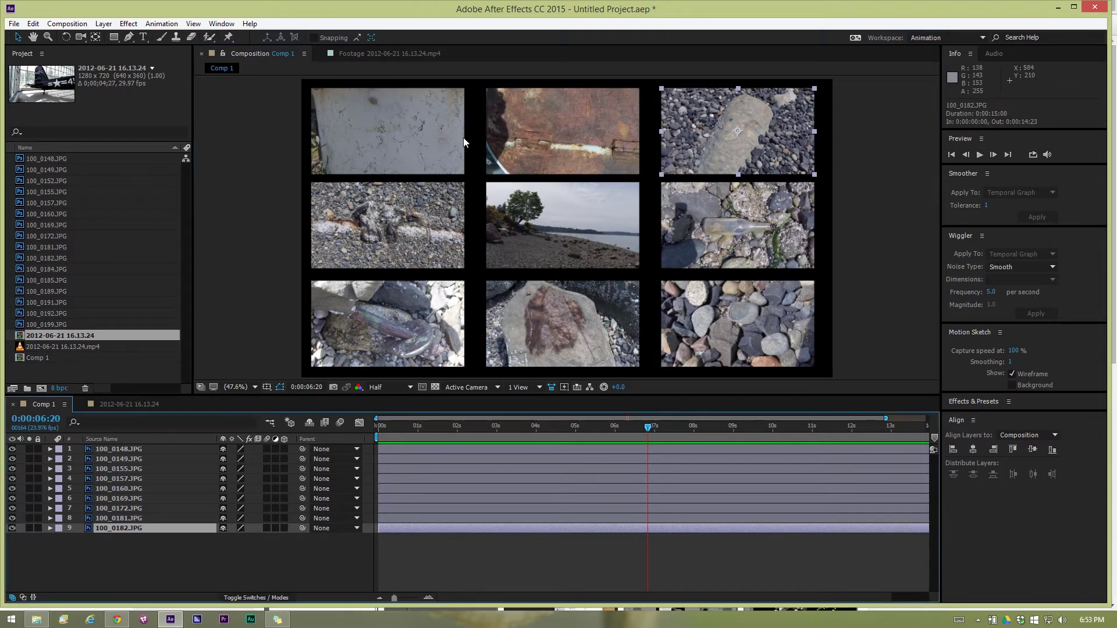
# Identify the top-row photos' layers and select 100_0182.JPG in the layer list.
pyautogui.click(427, 149)
pyautogui.click(525, 111)
pyautogui.click(681, 110)
pyautogui.click(422, 144)
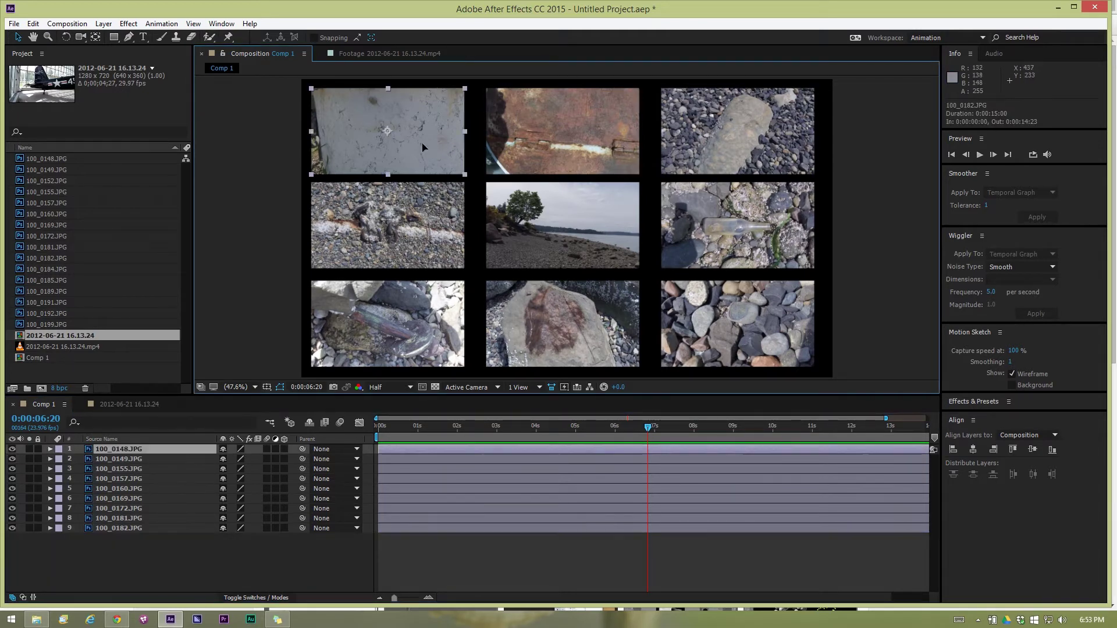
pyautogui.click(518, 147)
pyautogui.click(703, 137)
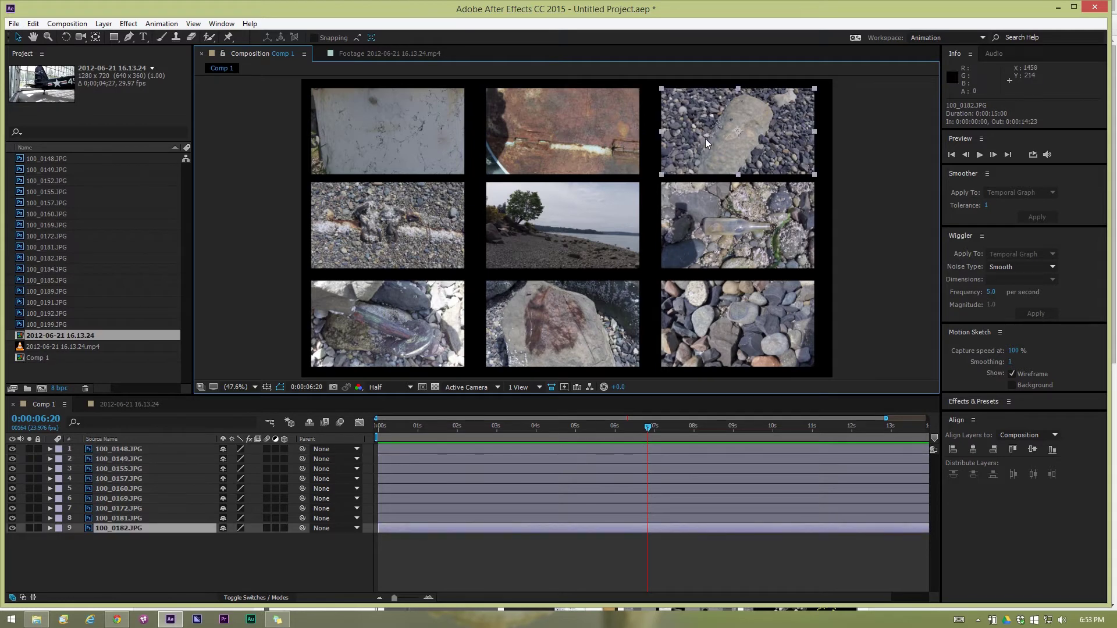
pyautogui.click(120, 529)
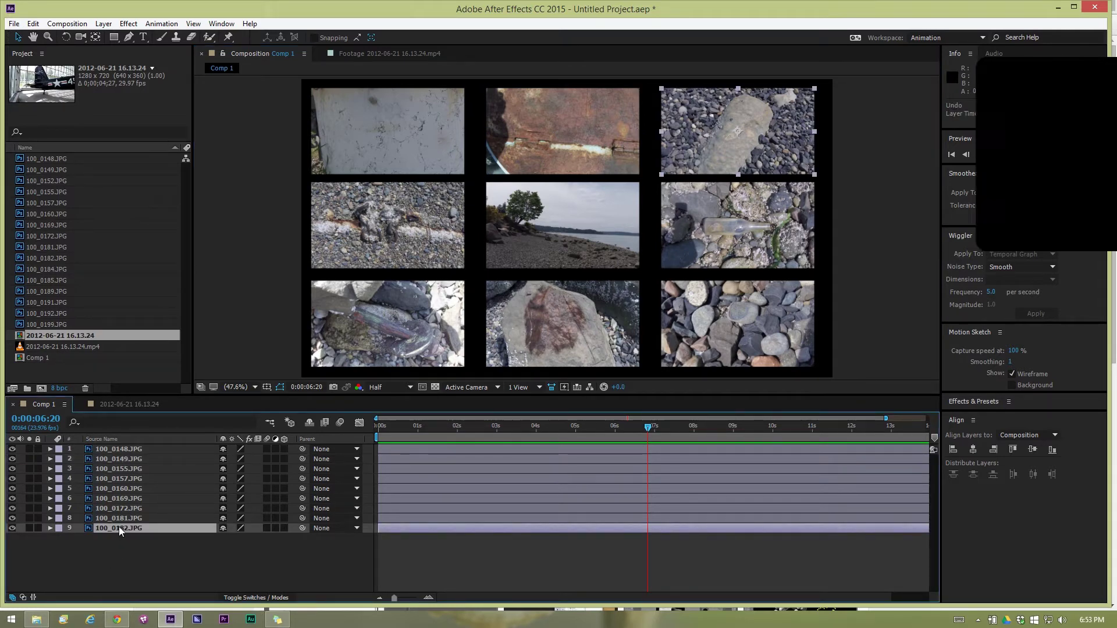
# Reorder 100_0182.JPG with Ctrl+] and Ctrl+[ until it sits in row 3.
pyautogui.hotkey('ctrl', ']')
pyautogui.hotkey('ctrl', ']')
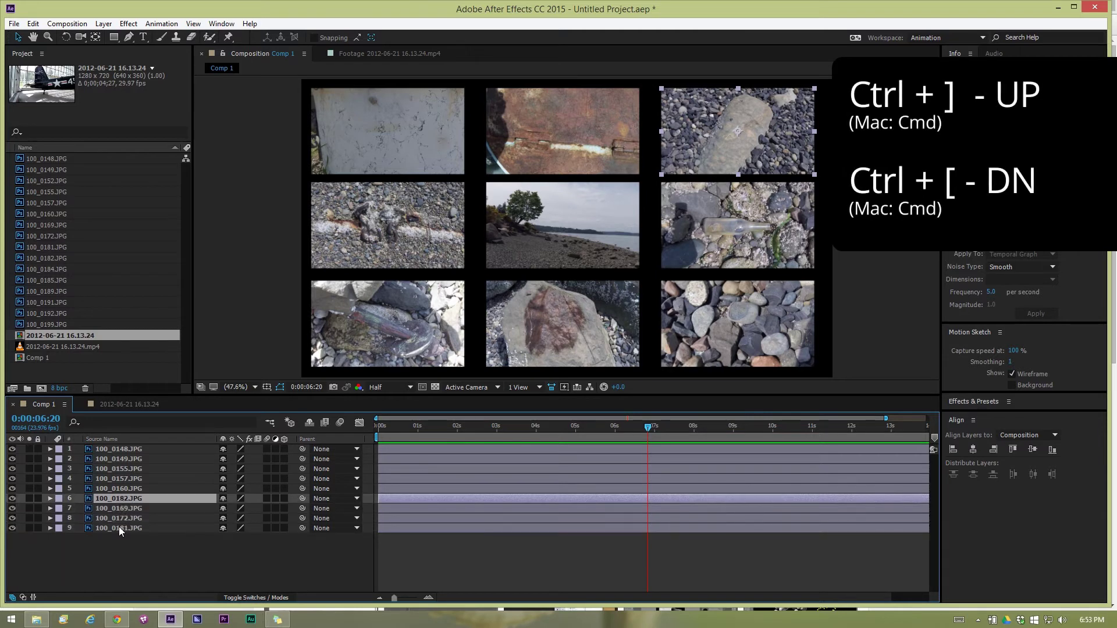
pyautogui.hotkey('ctrl', ']')
pyautogui.hotkey('ctrl', ']')
pyautogui.hotkey('ctrl', ']')
pyautogui.hotkey('ctrl', ']')
pyautogui.hotkey('ctrl', ']')
pyautogui.hotkey('ctrl', ']')
pyautogui.hotkey('ctrl', '[')
pyautogui.hotkey('ctrl', '[')
pyautogui.hotkey('ctrl', '[')
pyautogui.hotkey('ctrl', '[')
pyautogui.hotkey('ctrl', '[')
pyautogui.hotkey('ctrl', '[')
pyautogui.hotkey('ctrl', '[')
pyautogui.hotkey('ctrl', '[')
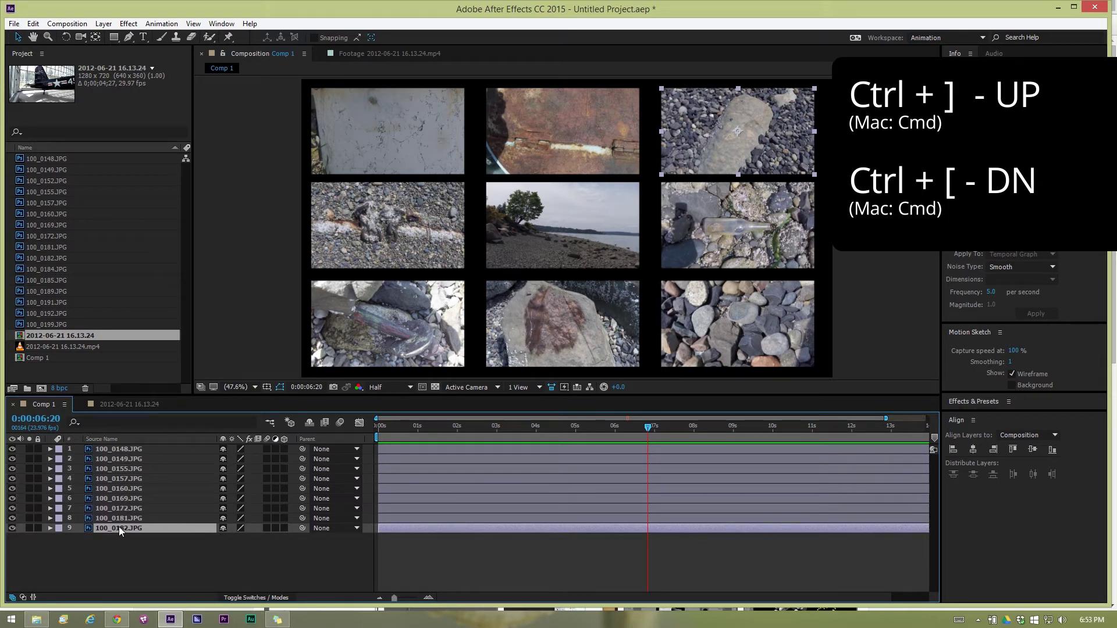
pyautogui.hotkey('ctrl', ']')
pyautogui.hotkey('ctrl', ']')
pyautogui.hotkey('ctrl', ']')
pyautogui.hotkey('ctrl', ']')
pyautogui.hotkey('ctrl', '[')
pyautogui.hotkey('ctrl', '[')
pyautogui.hotkey('ctrl', 'shift', ']')
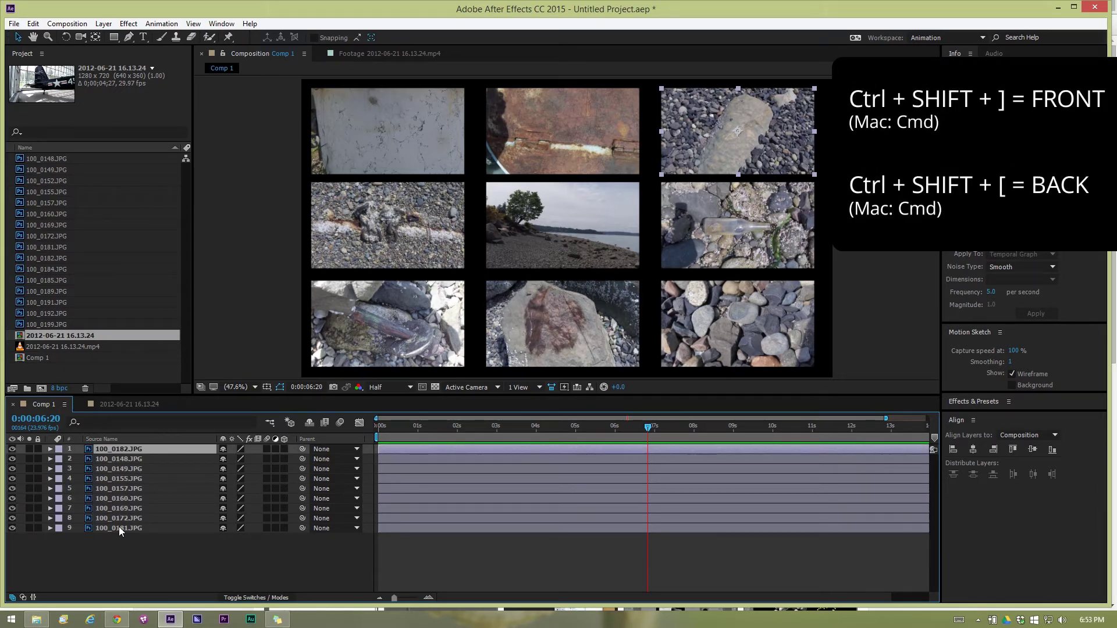
pyautogui.hotkey('ctrl', 'shift', '[')
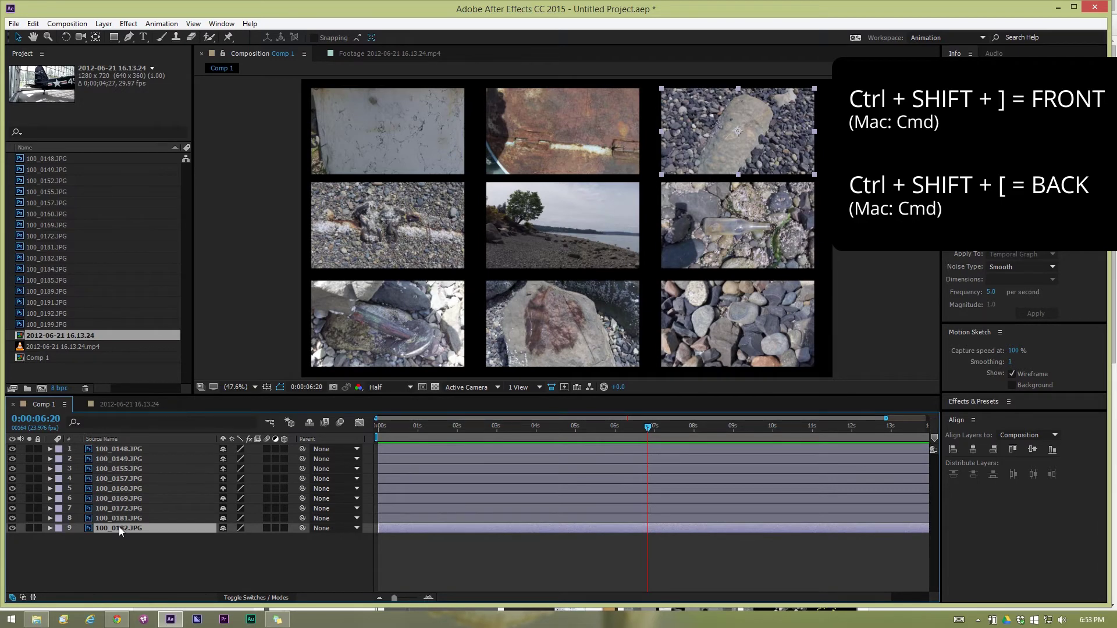
pyautogui.hotkey('ctrl', ']')
pyautogui.hotkey('ctrl', ']')
pyautogui.hotkey('ctrl', ']')
pyautogui.hotkey('ctrl', ']')
pyautogui.hotkey('ctrl', ']')
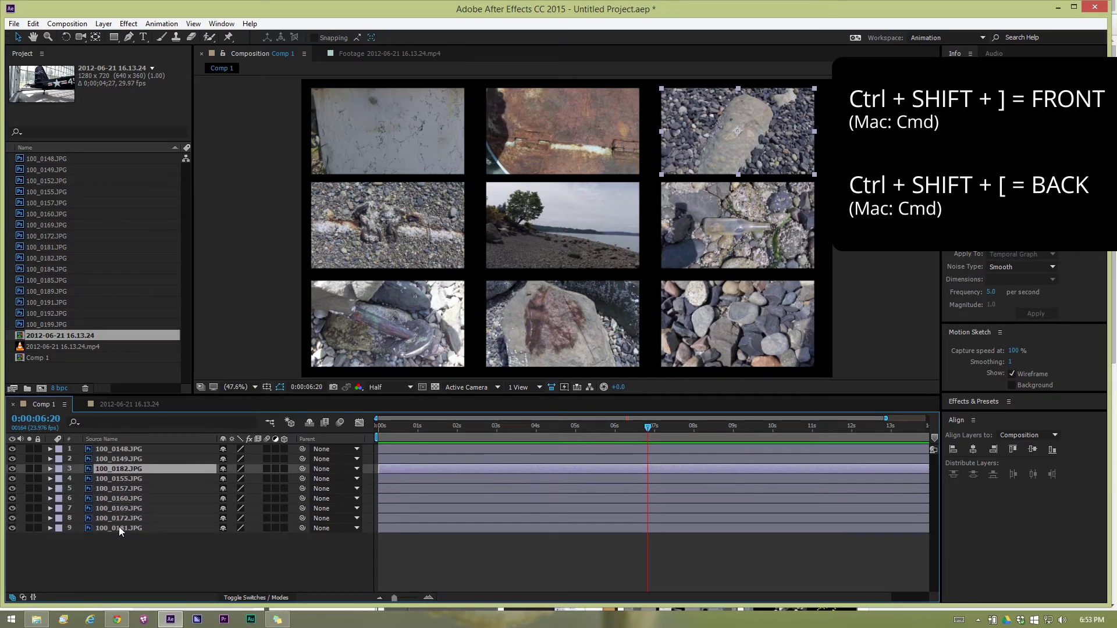
pyautogui.hotkey('ctrl', '[')
pyautogui.hotkey('ctrl', '[')
pyautogui.hotkey('ctrl', '[')
pyautogui.hotkey('ctrl', ']')
pyautogui.hotkey('ctrl', ']')
pyautogui.hotkey('ctrl', ']')
pyautogui.hotkey('ctrl', ']')
pyautogui.hotkey('ctrl', '[')
pyautogui.hotkey('ctrl', ']')
pyautogui.hotkey('ctrl', ']')
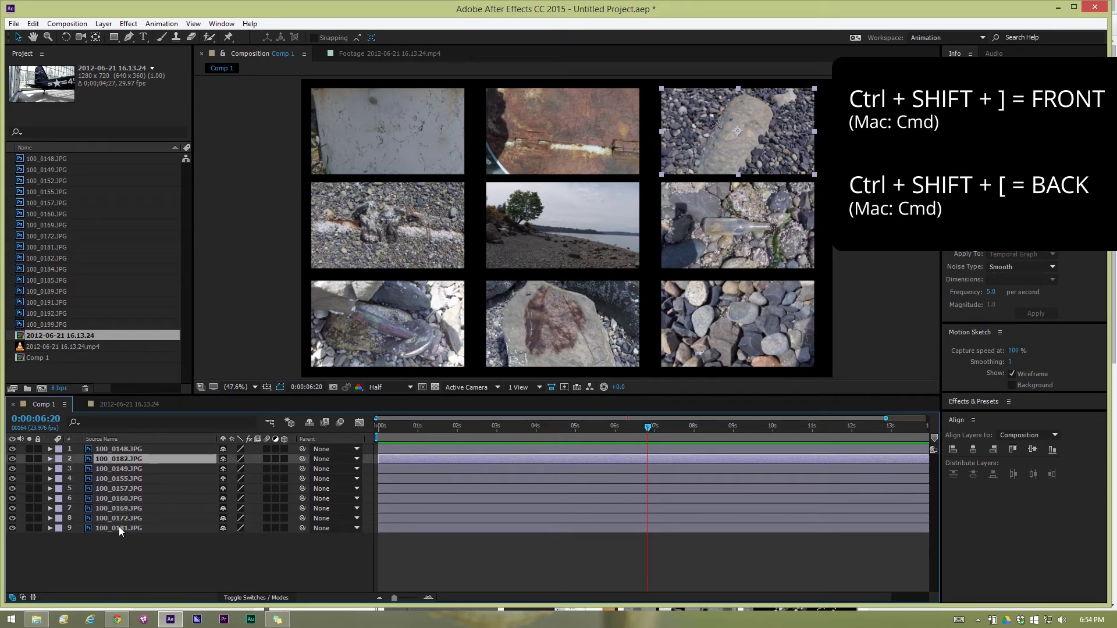
pyautogui.hotkey('ctrl', '[')
pyautogui.hotkey('ctrl', '[')
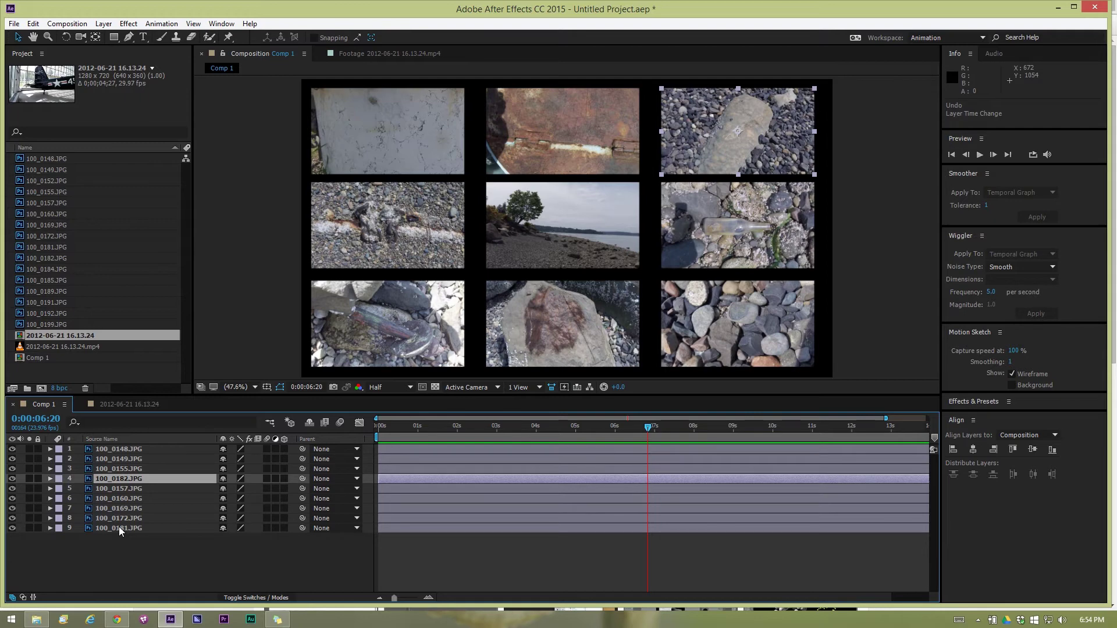
pyautogui.hotkey('ctrl', ']')
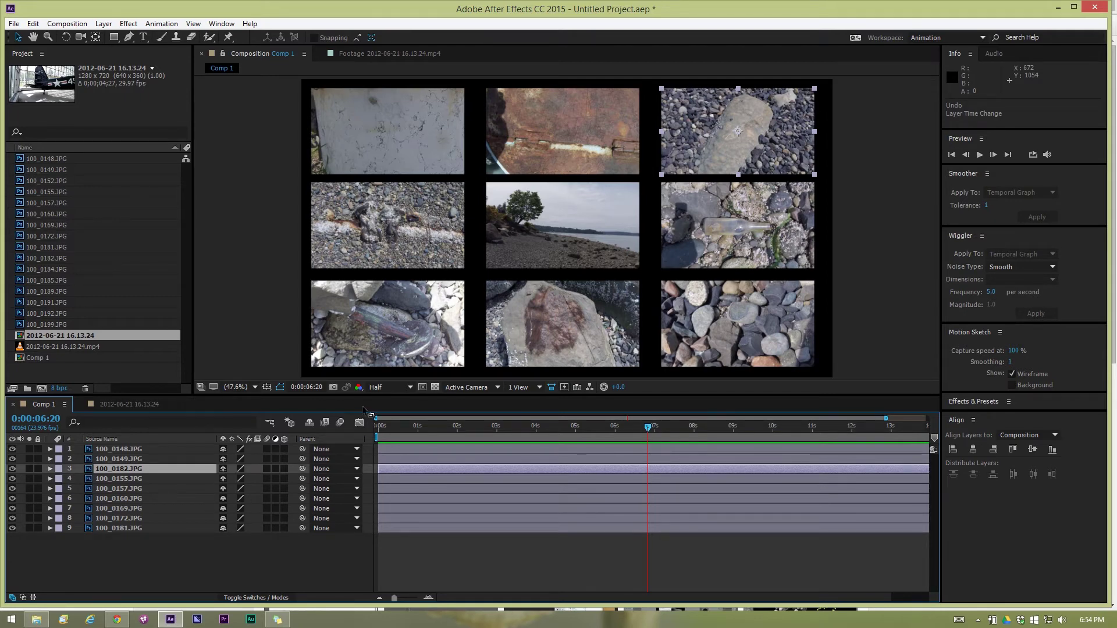
# Set the time to 0:00:02:15 and check the layers behind the top-row and middle-left photos.
pyautogui.click(415, 426)
pyautogui.moveTo(422, 426); pyautogui.dragTo(482, 427)
pyautogui.click(465, 134)
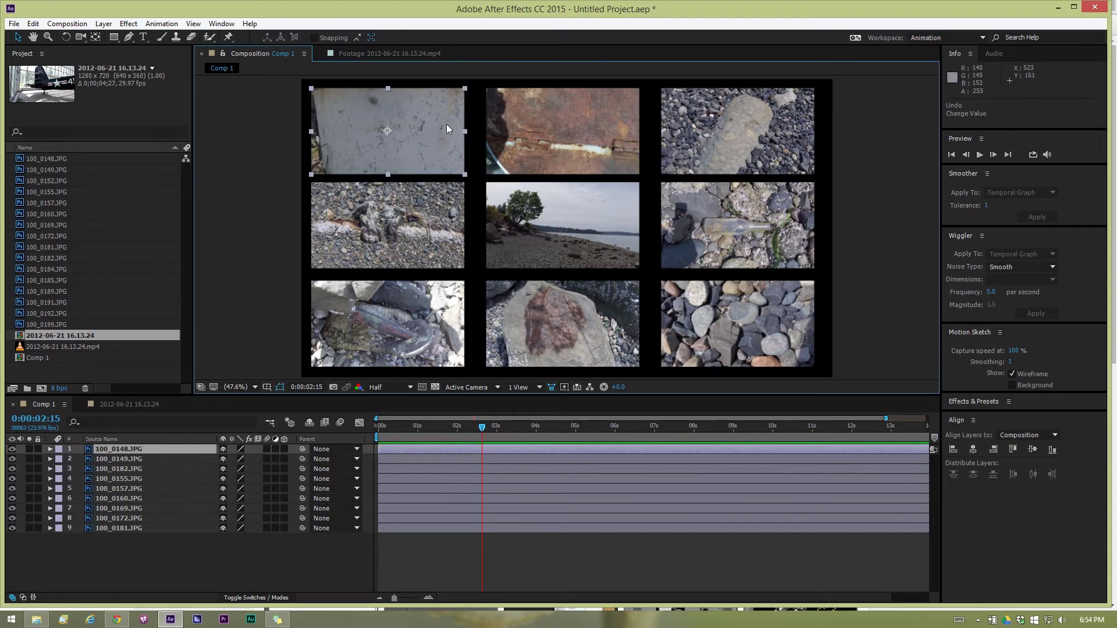
pyautogui.keyDown('shift'); pyautogui.click(511, 120); pyautogui.keyUp('shift')
pyautogui.keyDown('shift'); pyautogui.click(708, 139); pyautogui.keyUp('shift')
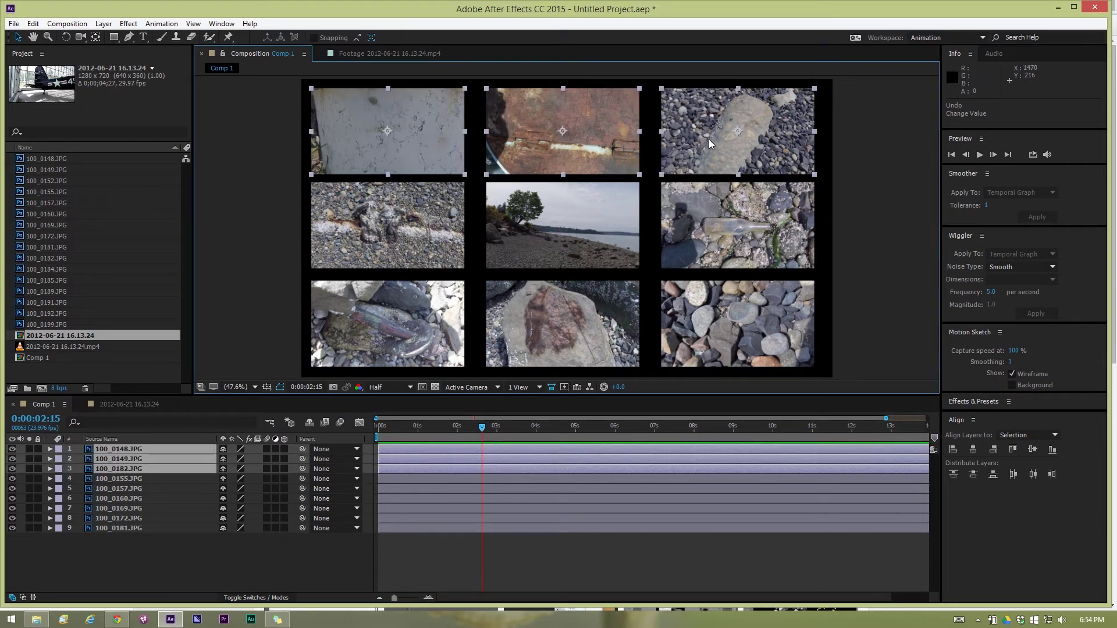
pyautogui.keyDown('shift'); pyautogui.click(405, 243); pyautogui.keyUp('shift')
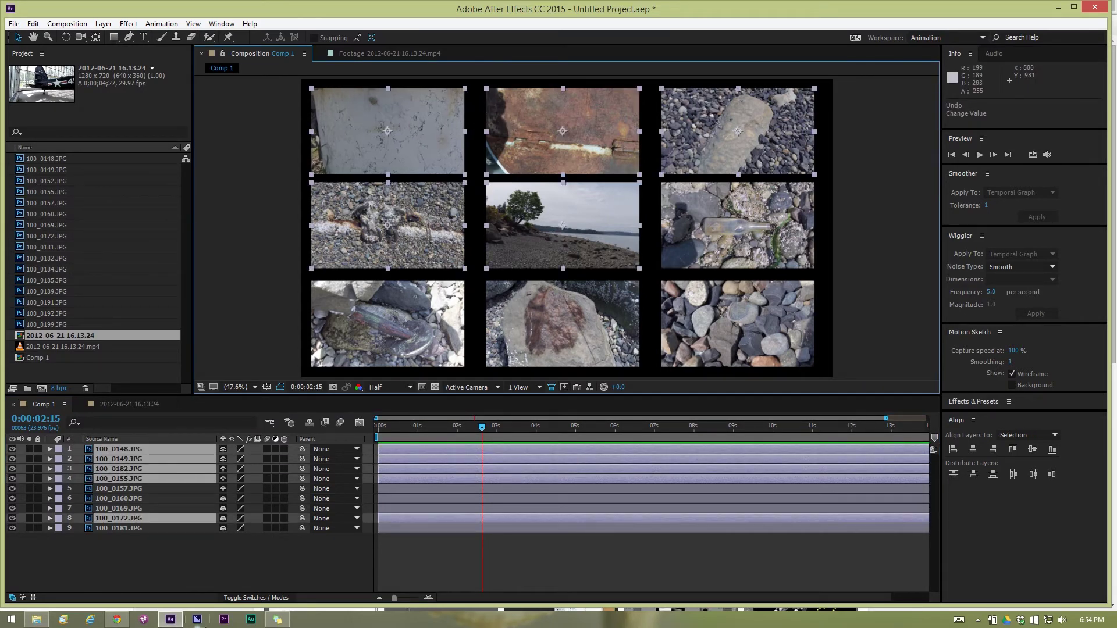
pyautogui.click(156, 554)
# Drag 100_0172.JPG to row 5 below 100_0155.JPG and verify the remaining photos' layers.
pyautogui.moveTo(125, 518); pyautogui.dragTo(125, 478)
pyautogui.keyDown('shift'); pyautogui.click(367, 221); pyautogui.keyUp('shift')
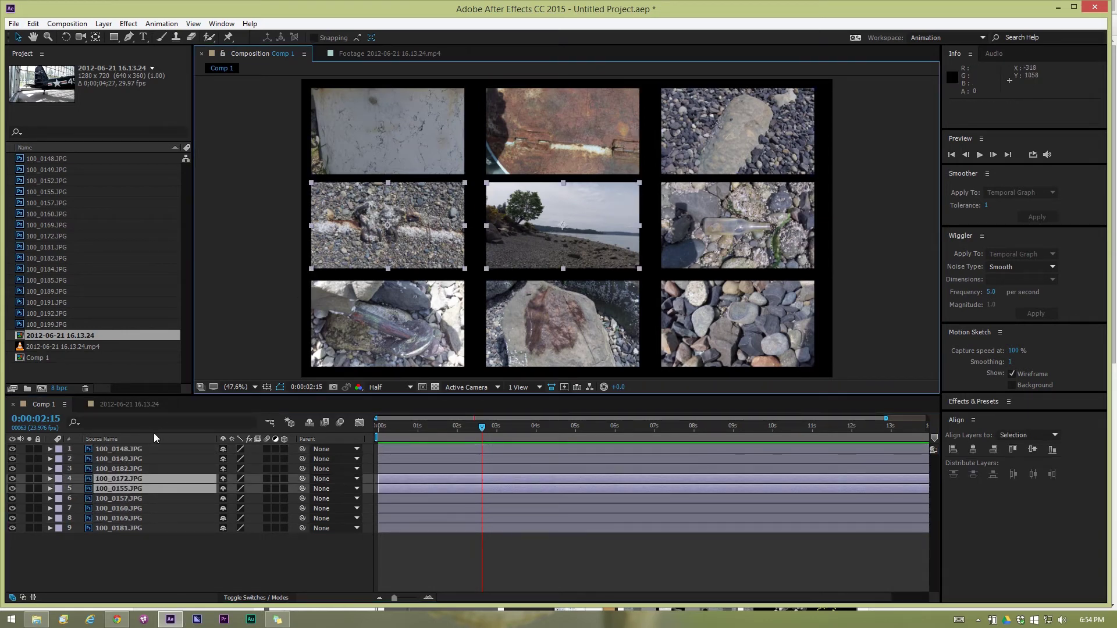
pyautogui.click(118, 459)
pyautogui.moveTo(119, 478); pyautogui.dragTo(123, 494)
pyautogui.click(442, 335)
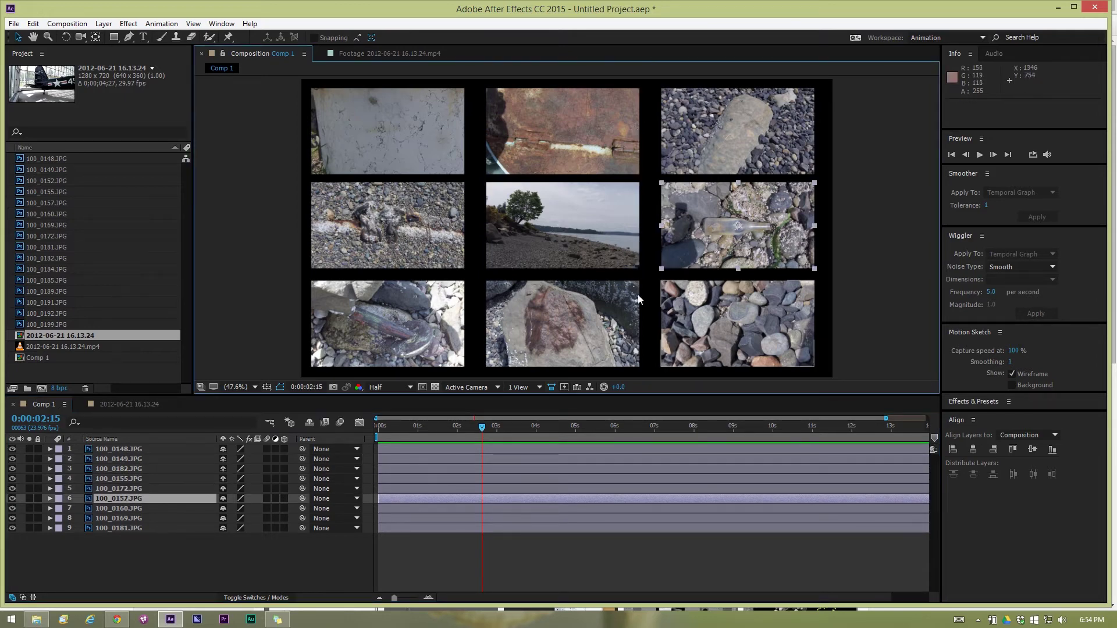
pyautogui.click(522, 337)
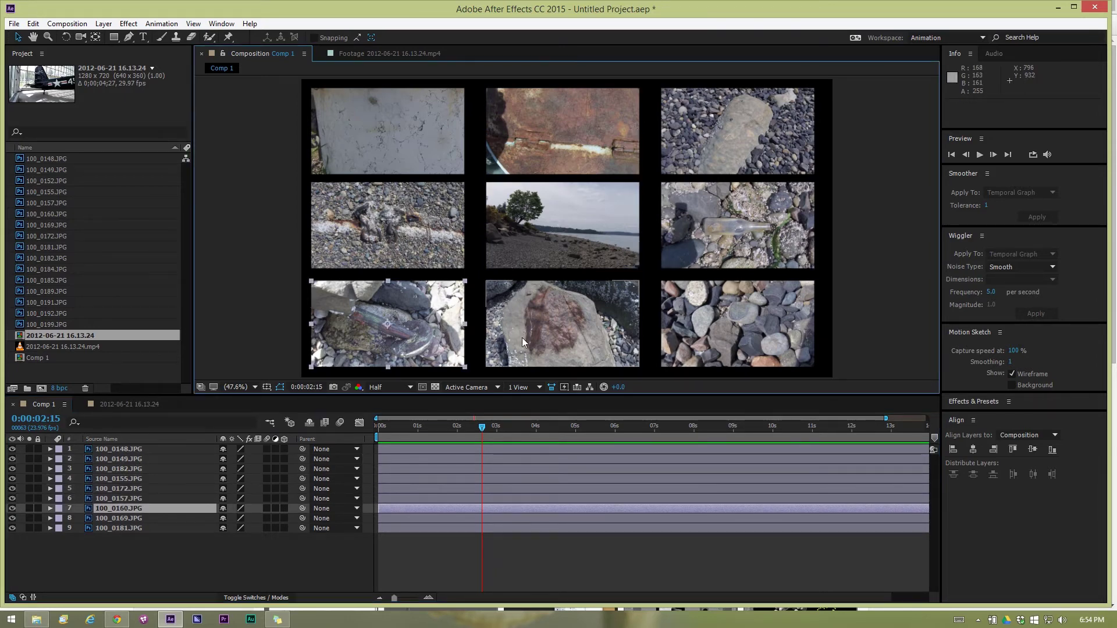
pyautogui.click(714, 344)
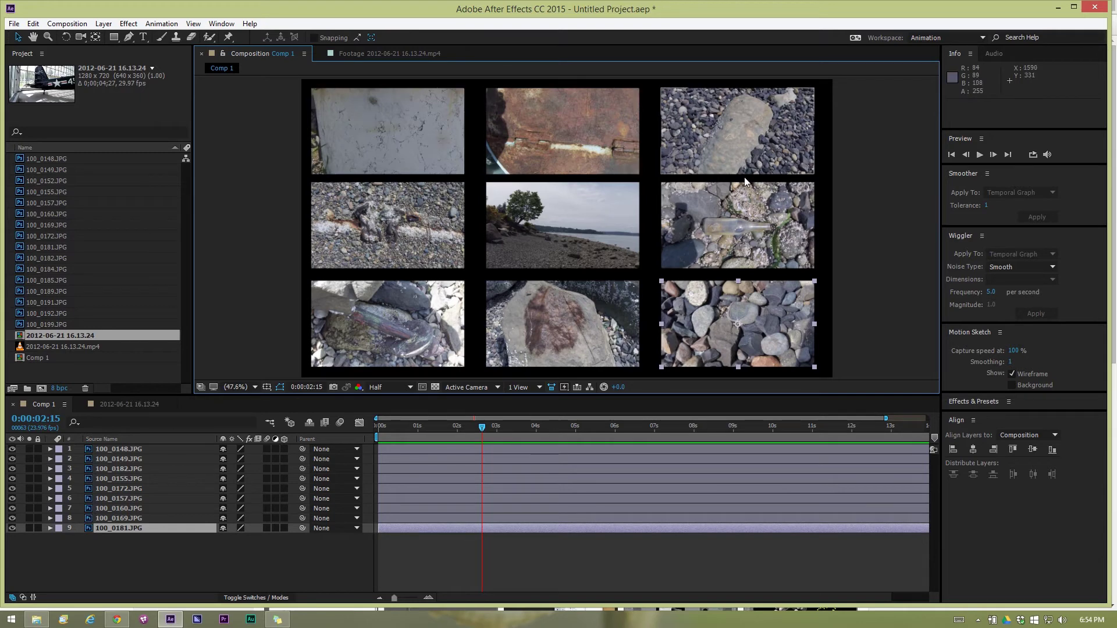
# Select all nine photo layers, trim their out points to 0:00:00:19, and return to 0:00.
pyautogui.click(160, 454)
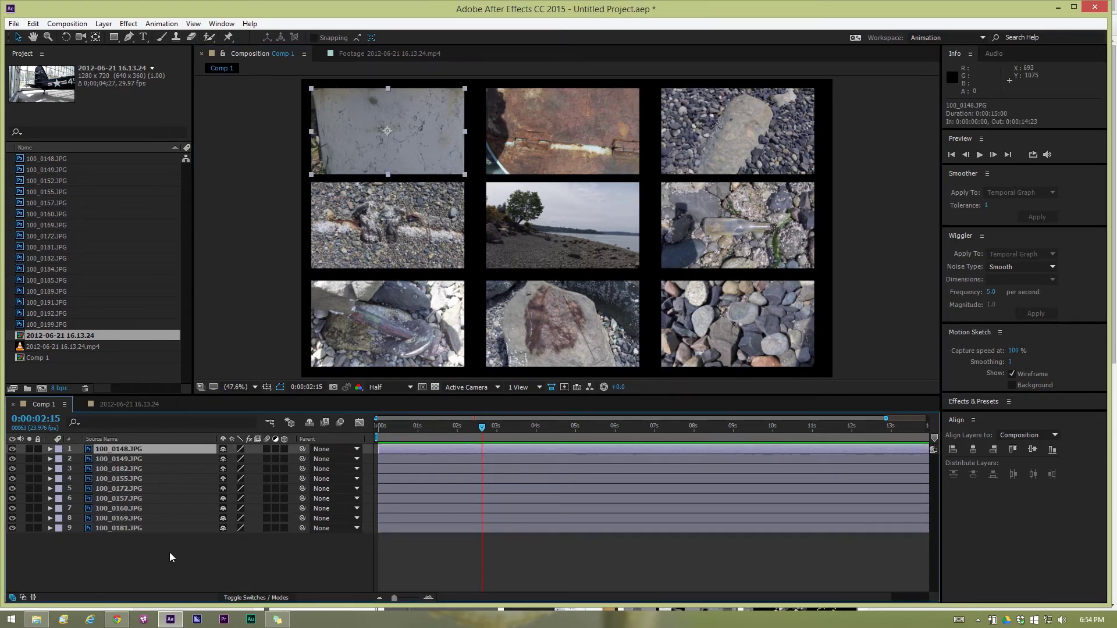
pyautogui.keyDown('shift'); pyautogui.click(163, 531); pyautogui.keyUp('shift')
pyautogui.moveTo(395, 426)
pyautogui.mouseDown()
pyautogui.moveTo(379, 428)
pyautogui.moveTo(410, 430)
pyautogui.mouseUp()
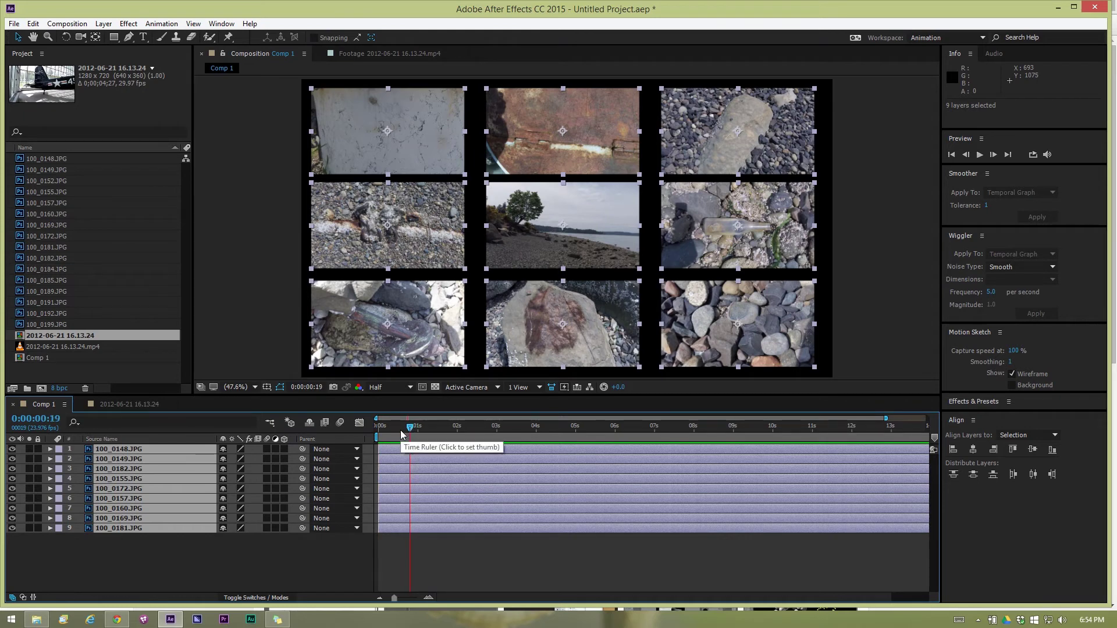
pyautogui.hotkey('alt', ']')
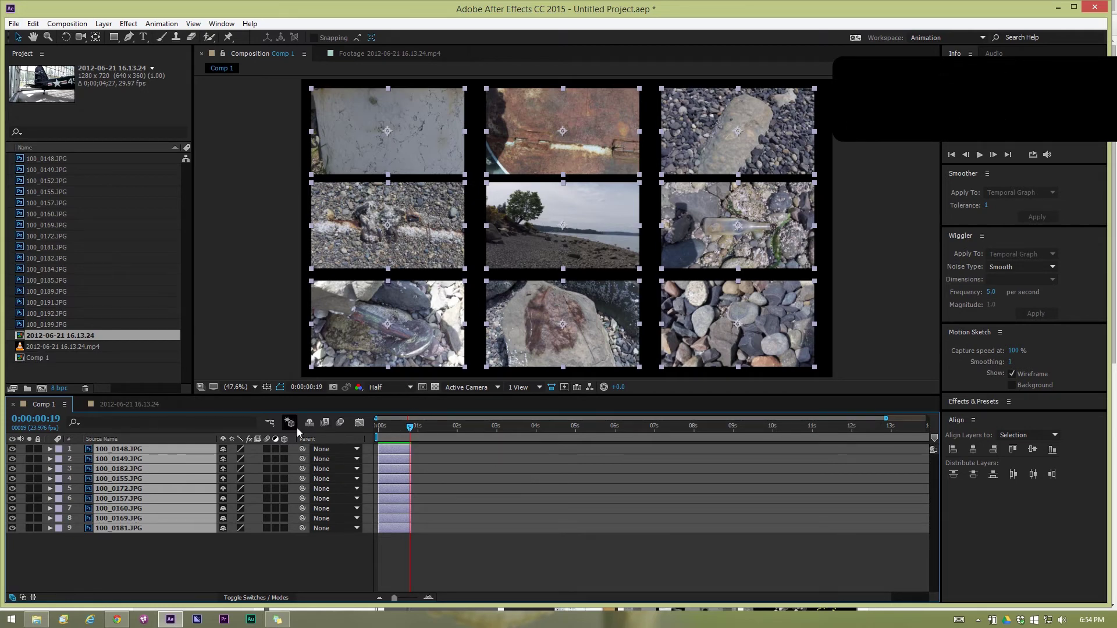
pyautogui.moveTo(401, 431); pyautogui.dragTo(362, 431)
pyautogui.click(155, 558)
# Select all nine photo layers and apply Keyframe Assistant's Sequence Layers with Overlap off.
pyautogui.click(138, 449)
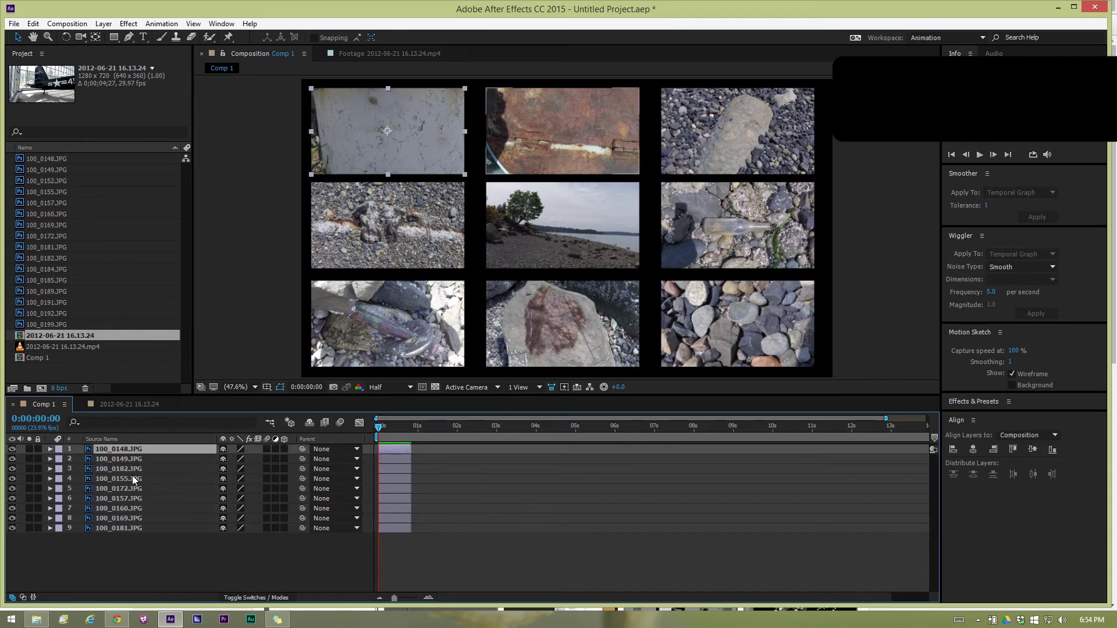
pyautogui.keyDown('shift'); pyautogui.click(146, 527); pyautogui.keyUp('shift')
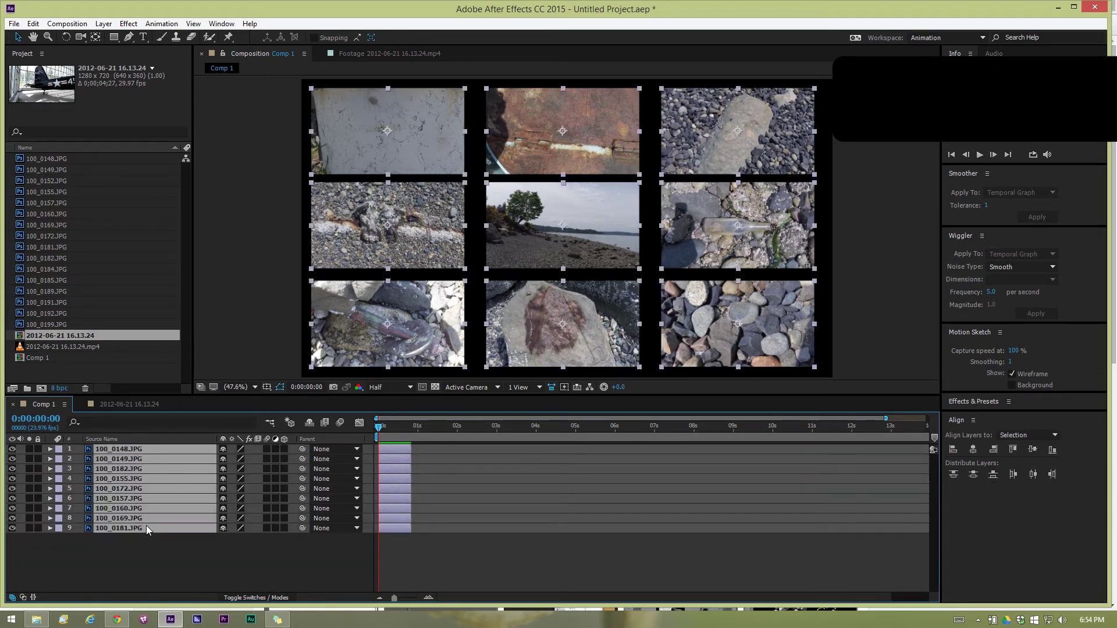
pyautogui.click(159, 24)
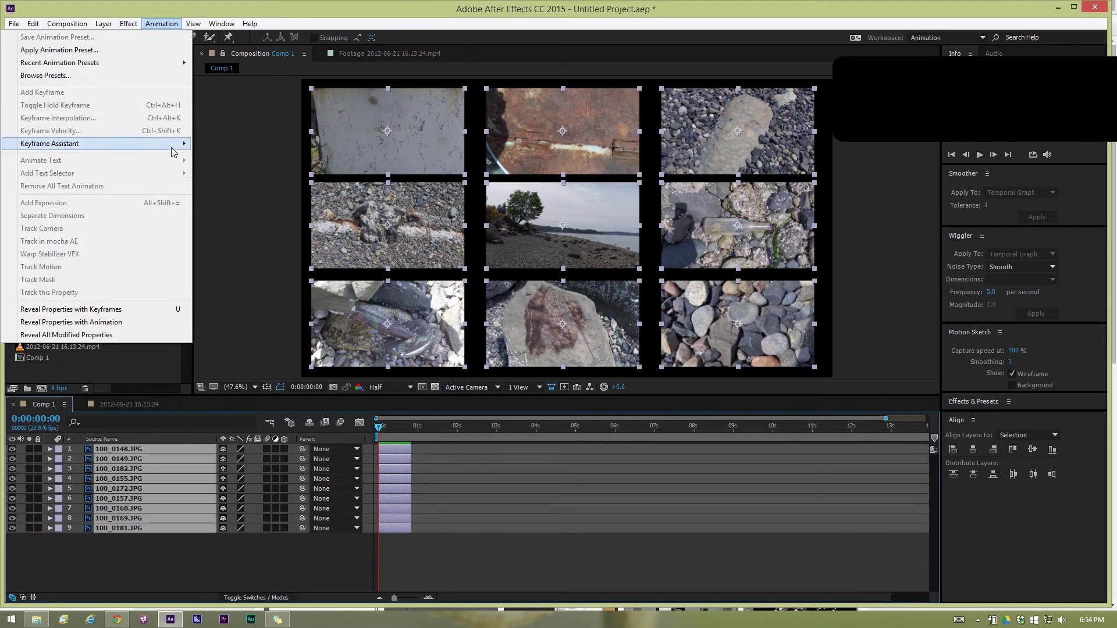
pyautogui.moveTo(172, 148)
pyautogui.click(278, 233)
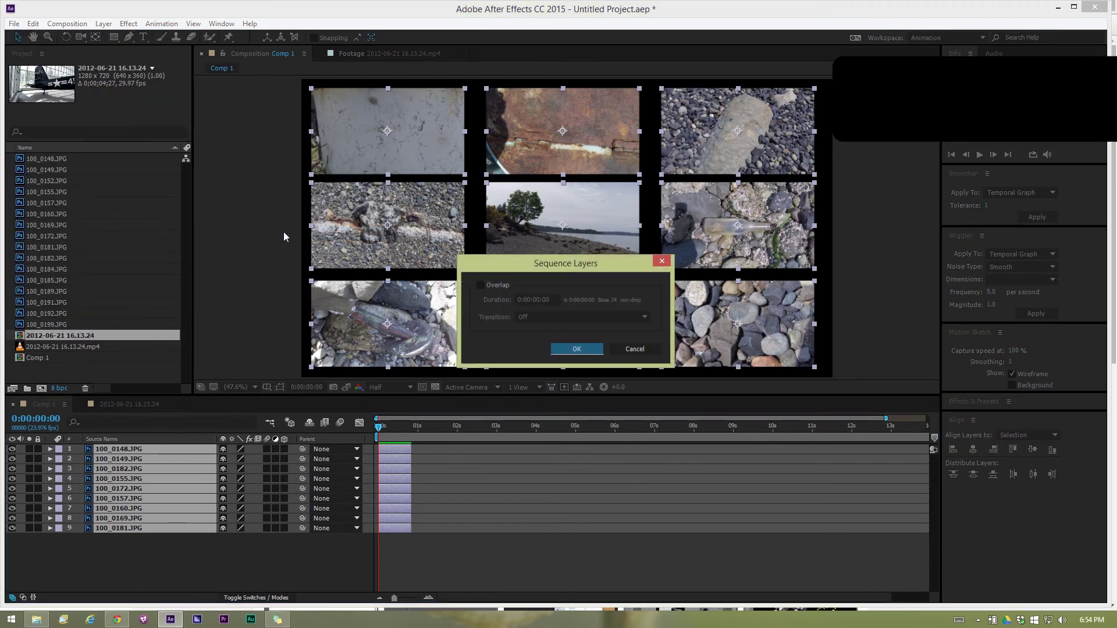
pyautogui.click(598, 351)
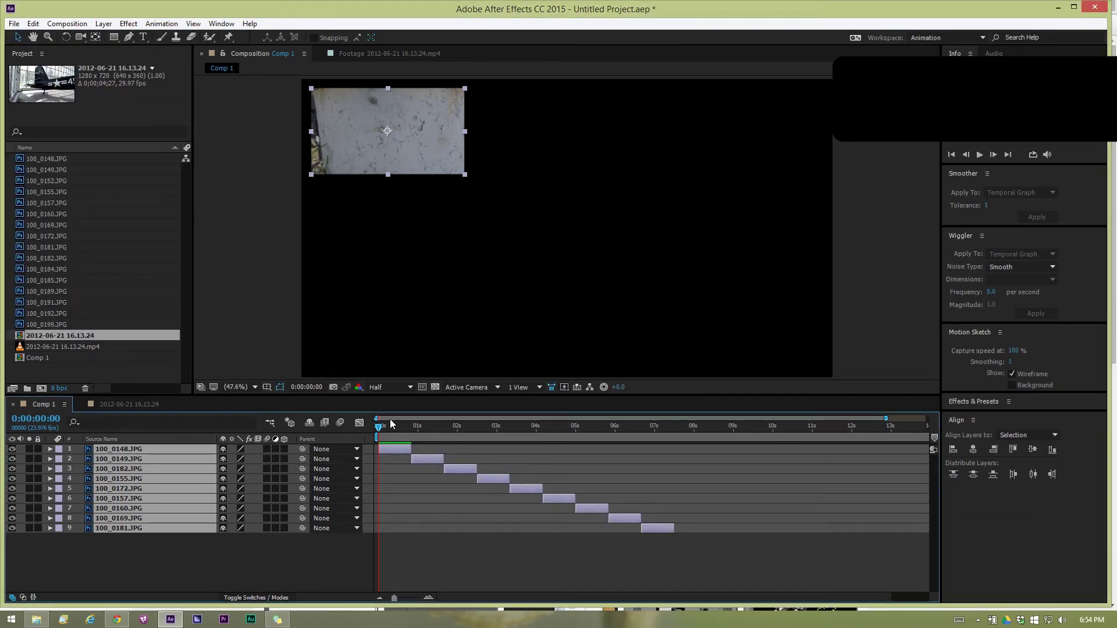
# Extend all nine staggered photo layers to the comp end with Alt+], then preview the grid build-up.
pyautogui.moveTo(389, 426); pyautogui.dragTo(948, 484)
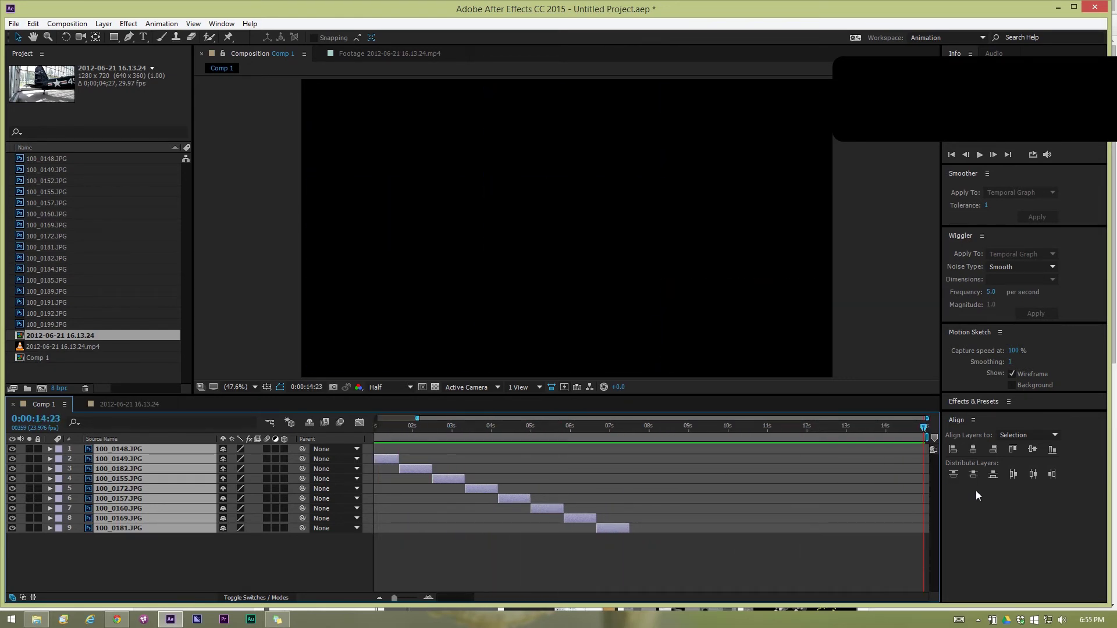
pyautogui.hotkey('alt', ']')
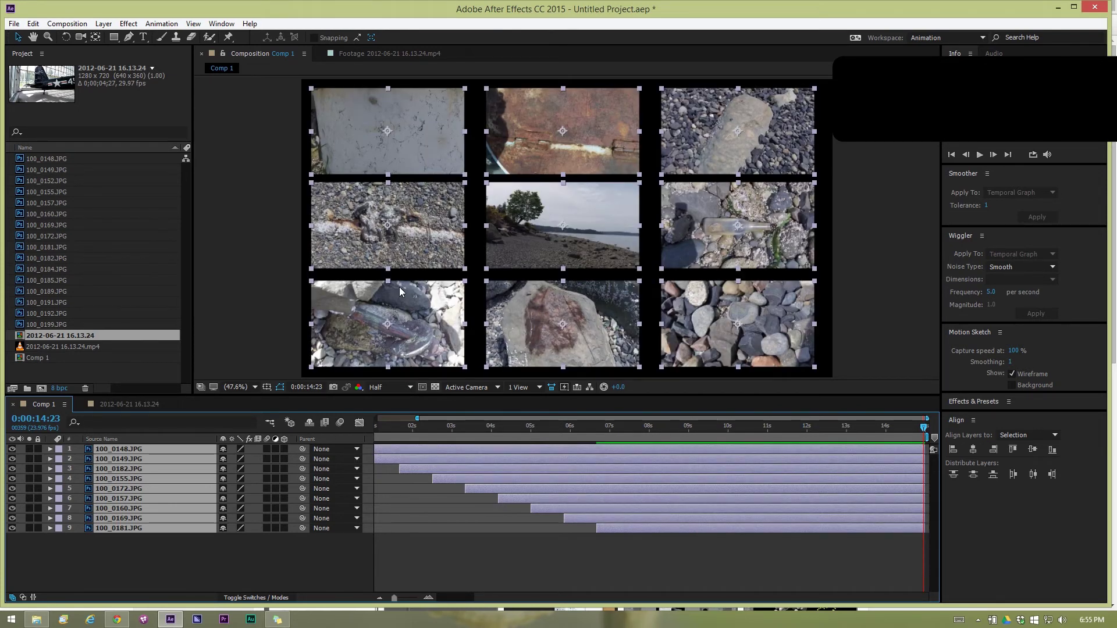
pyautogui.press('space')
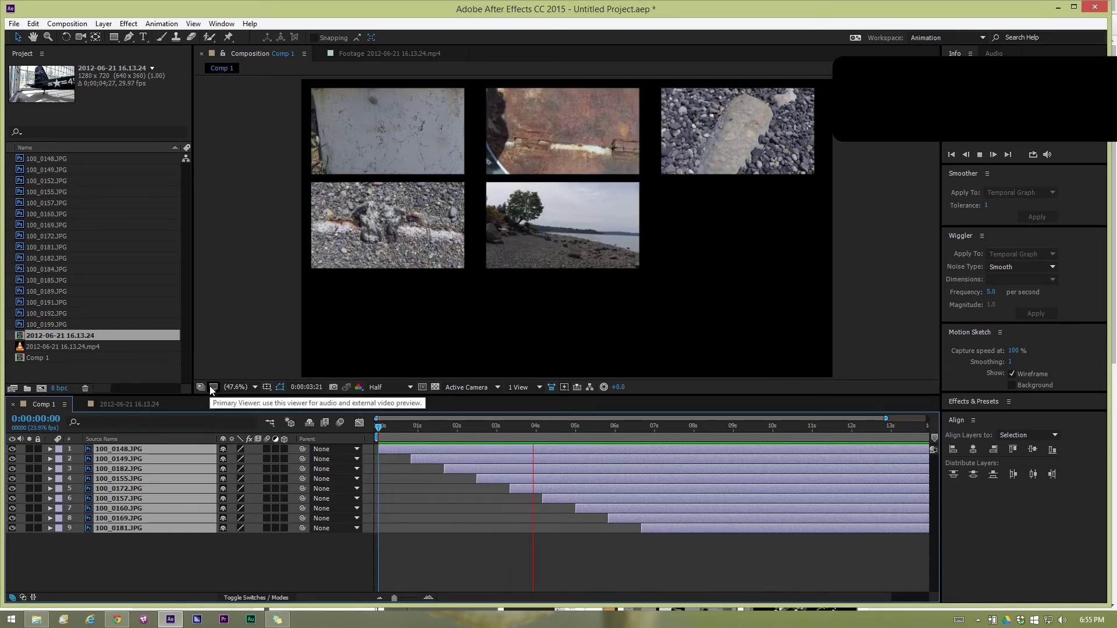
# Stop the preview and move all nine photo layers to start at time zero.
pyautogui.press('space')
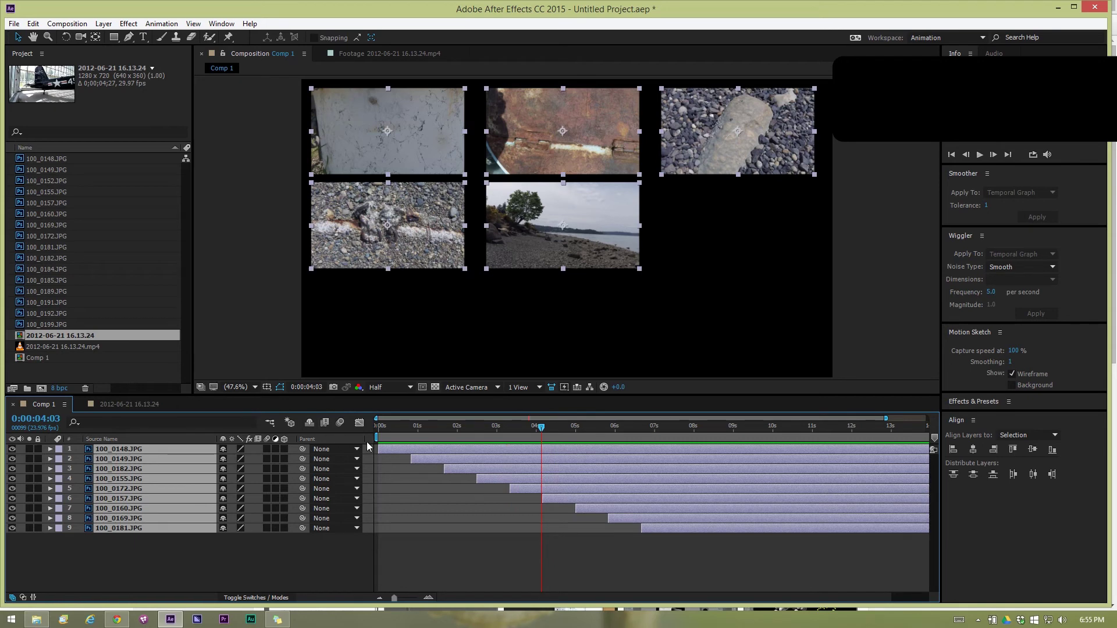
pyautogui.press('Home')
pyautogui.press('[')
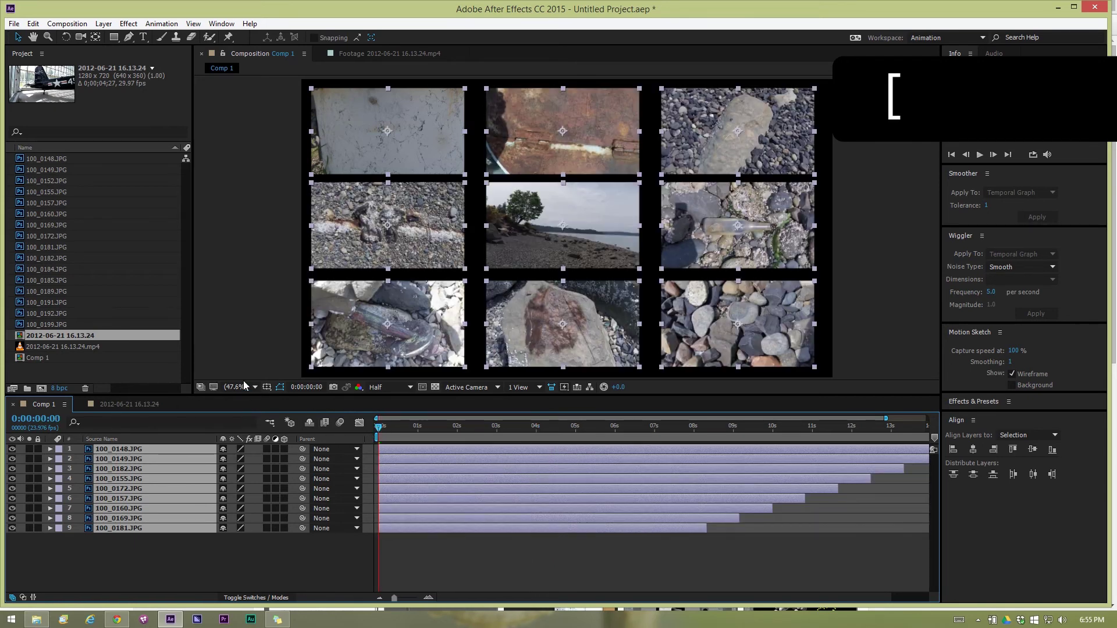
# Trim all nine layers to end at frame 0;00;00;02.
pyautogui.press('space')
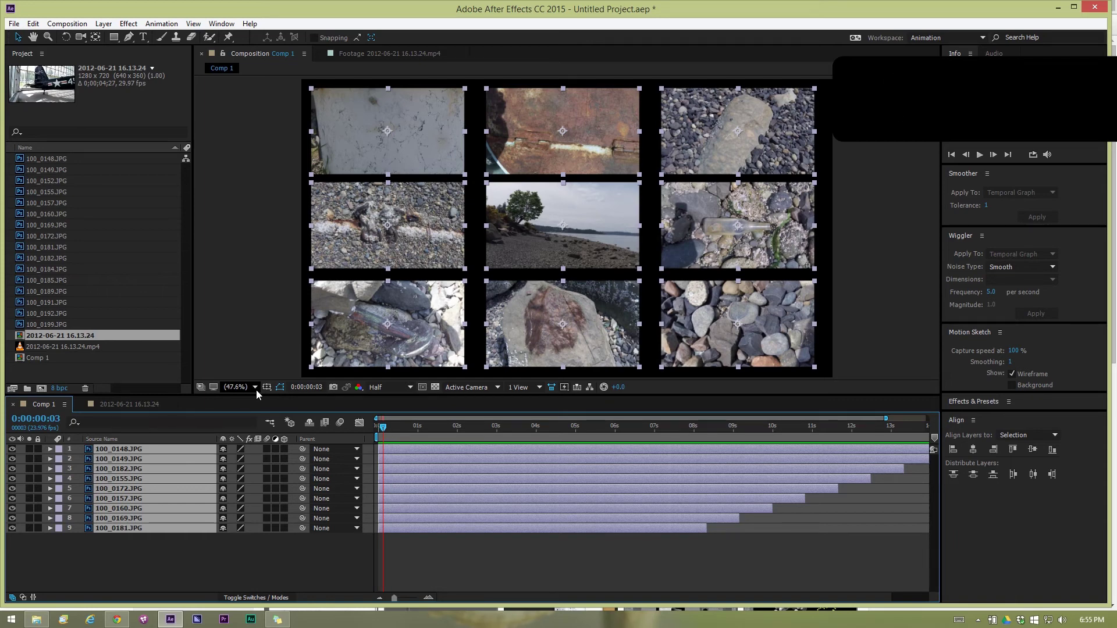
pyautogui.hotkey('ctrl', 'Left')
pyautogui.hotkey('ctrl', 'Left')
pyautogui.hotkey('ctrl', 'Left')
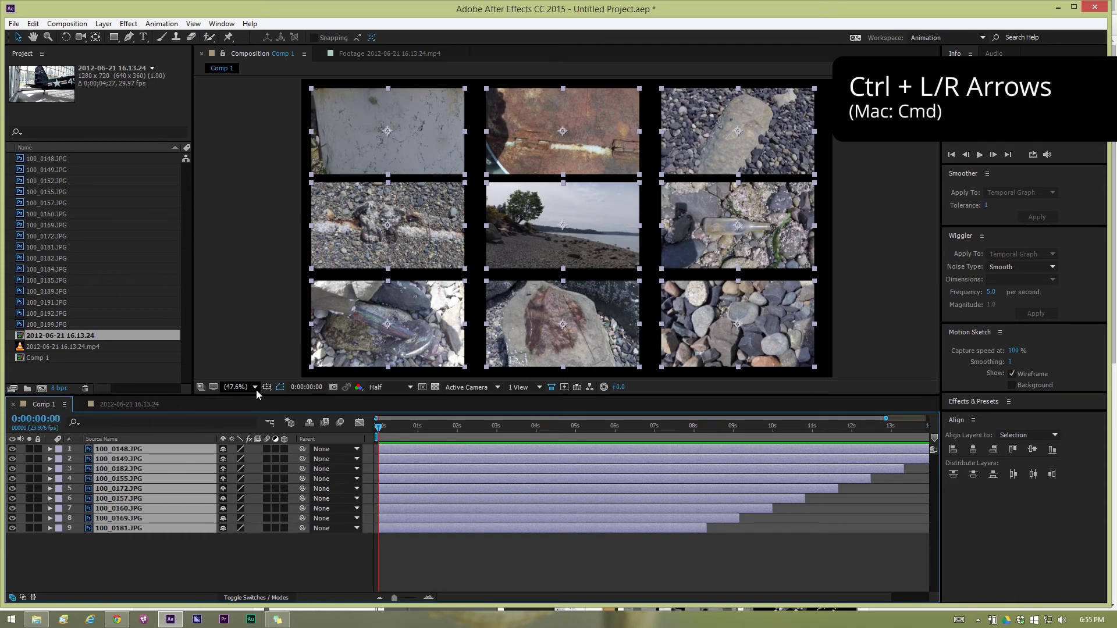
pyautogui.hotkey('ctrl', 'Right')
pyautogui.hotkey('ctrl', 'Right')
pyautogui.hotkey('ctrl', 'Right')
pyautogui.hotkey('ctrl', 'Left')
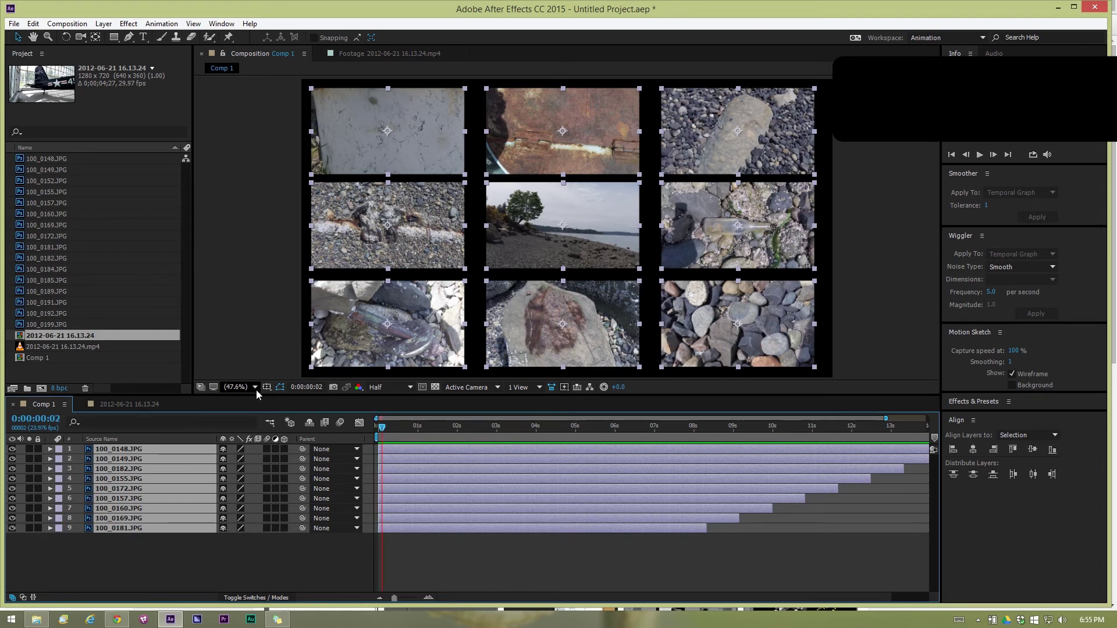
pyautogui.hotkey('alt', ']')
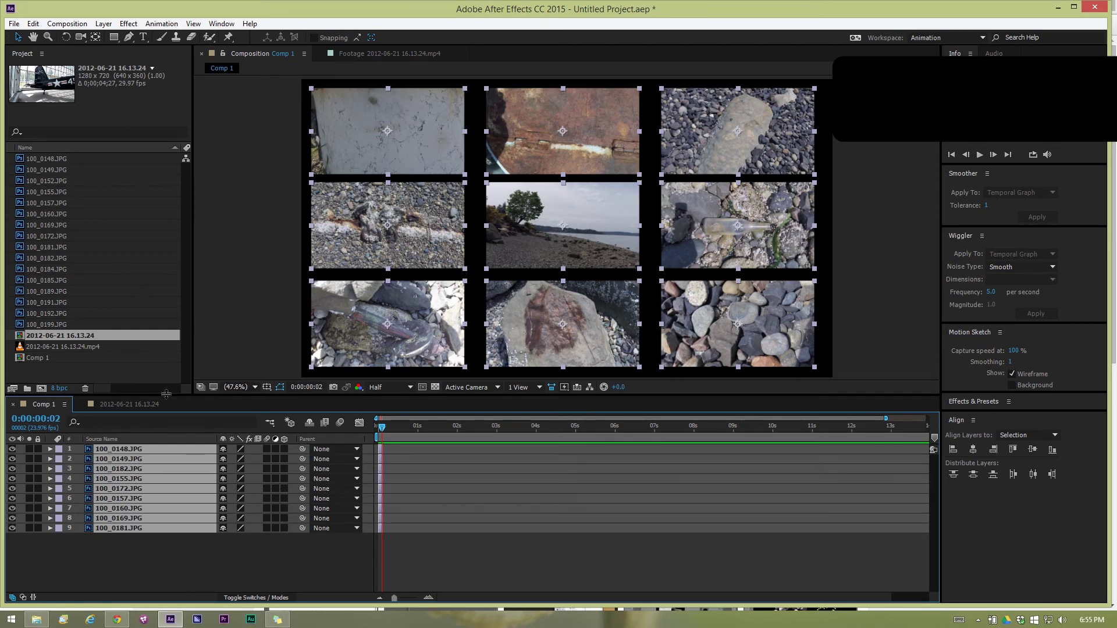
# Sequence the nine two-frame layers with Sequence Layers, then extend them all to 0:00:14:23.
pyautogui.click(148, 553)
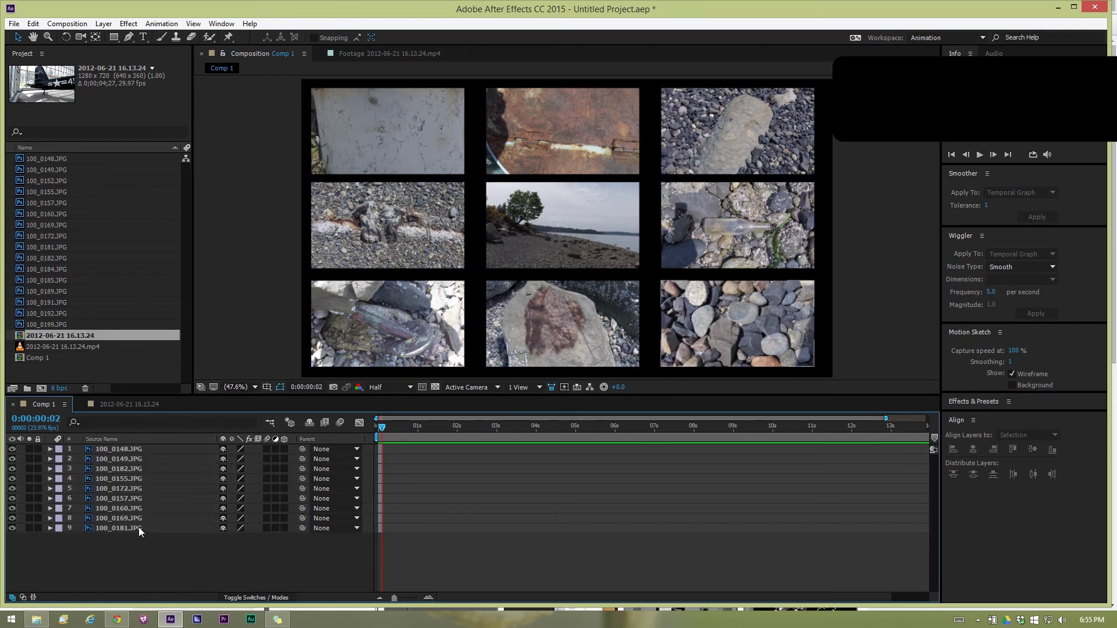
pyautogui.click(138, 527)
pyautogui.keyDown('shift'); pyautogui.click(130, 448); pyautogui.keyUp('shift')
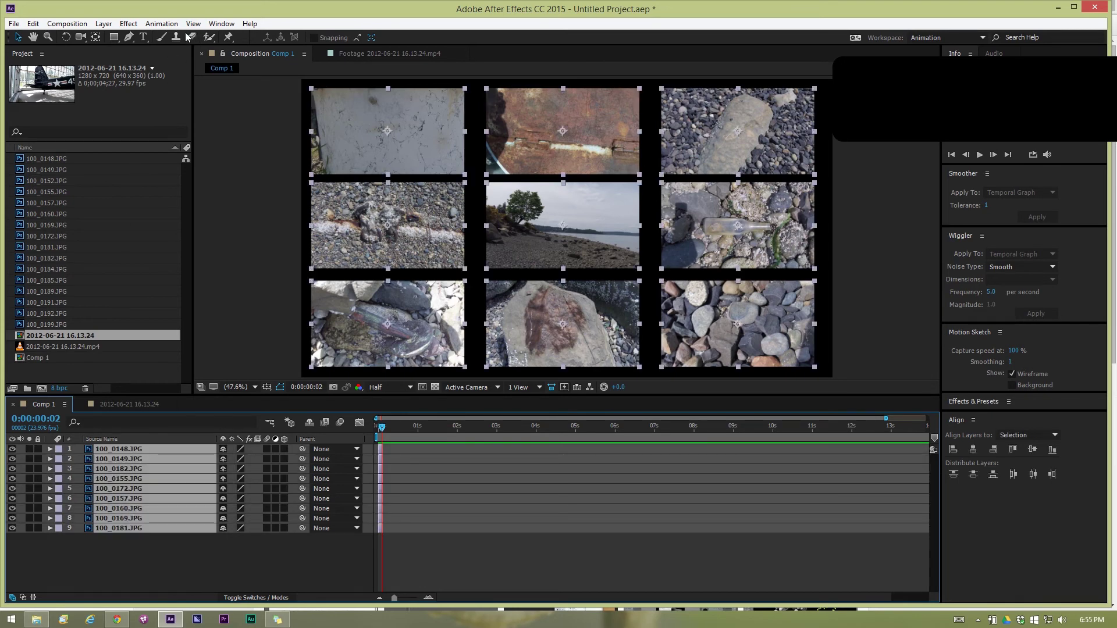
pyautogui.click(171, 24)
pyautogui.moveTo(192, 28)
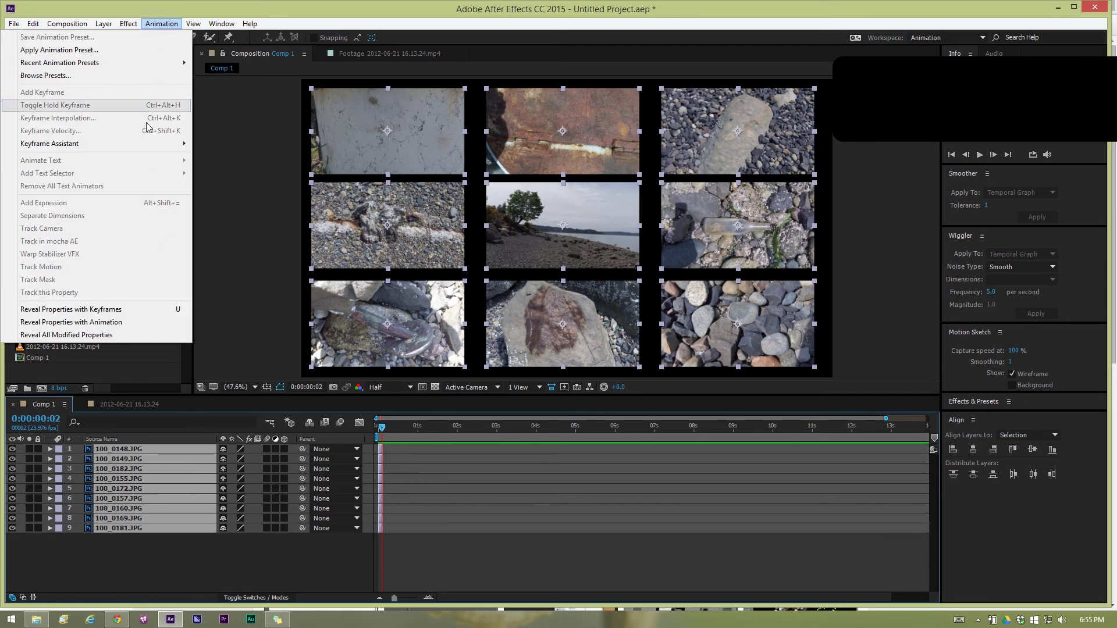
pyautogui.moveTo(154, 142)
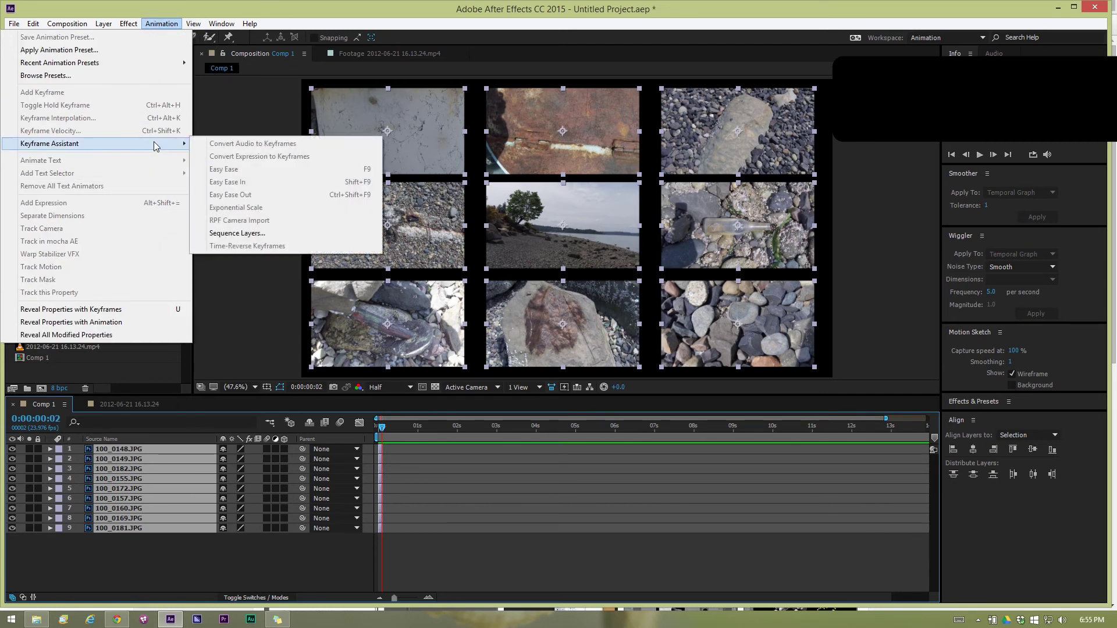
pyautogui.click(280, 233)
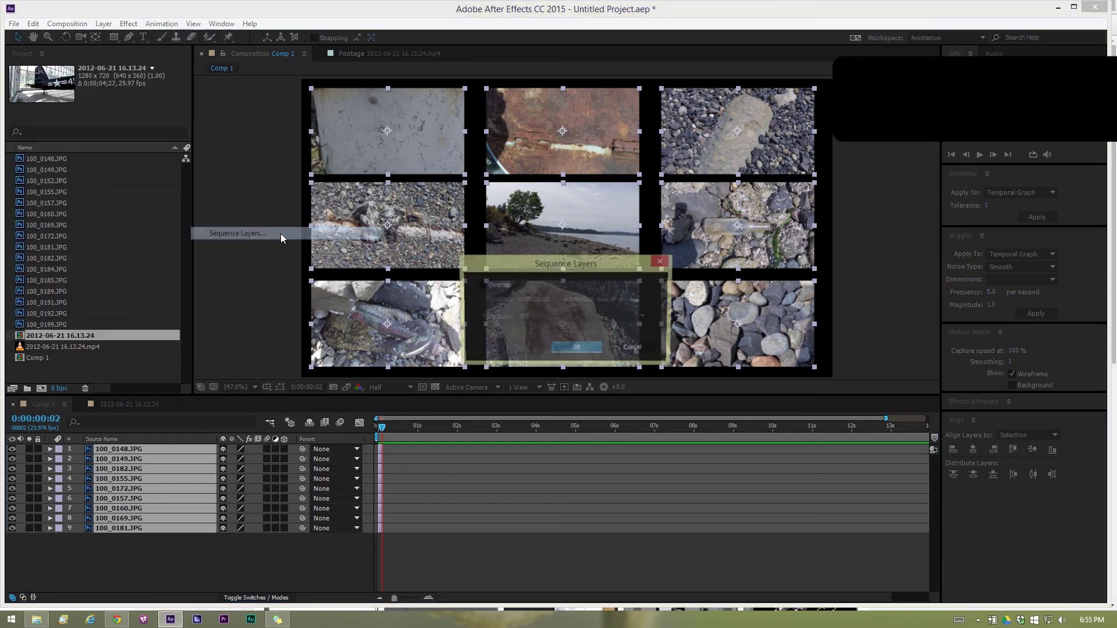
pyautogui.click(583, 350)
pyautogui.press('End')
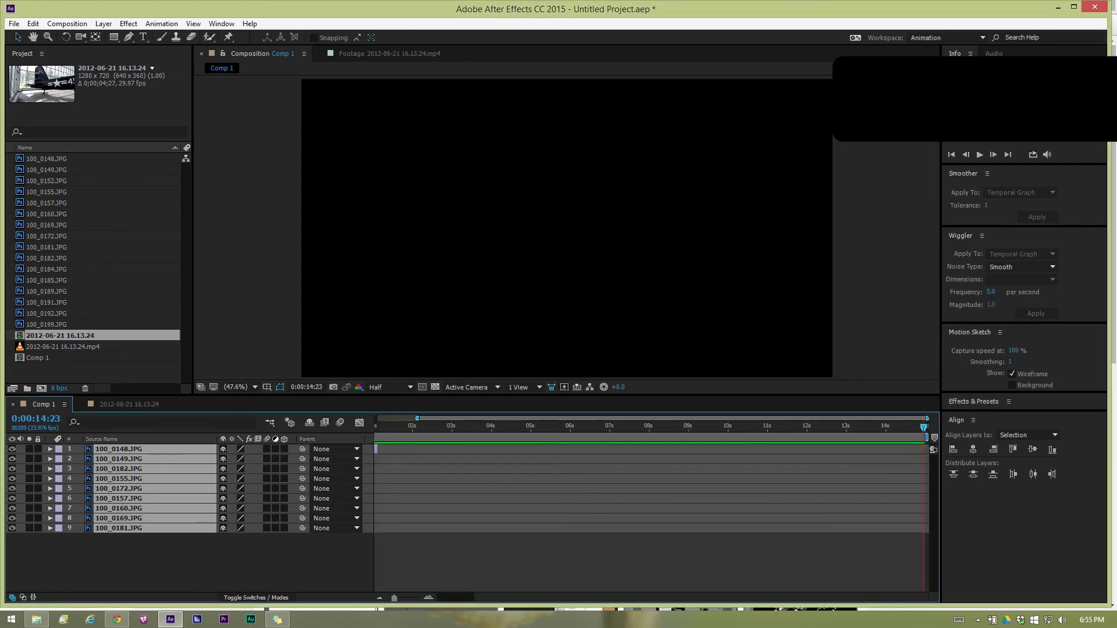
pyautogui.hotkey('alt', ']')
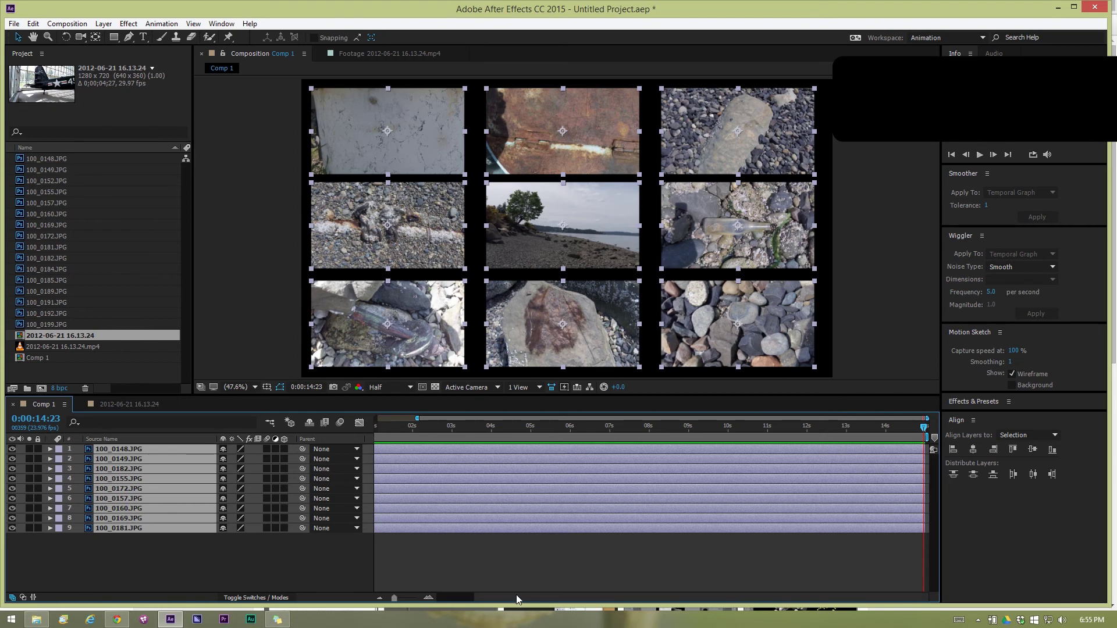
# Delay all photos about 1.5 seconds, then nudge layers 9, 8, 6 and 1 later.
pyautogui.moveTo(517, 599); pyautogui.dragTo(473, 604)
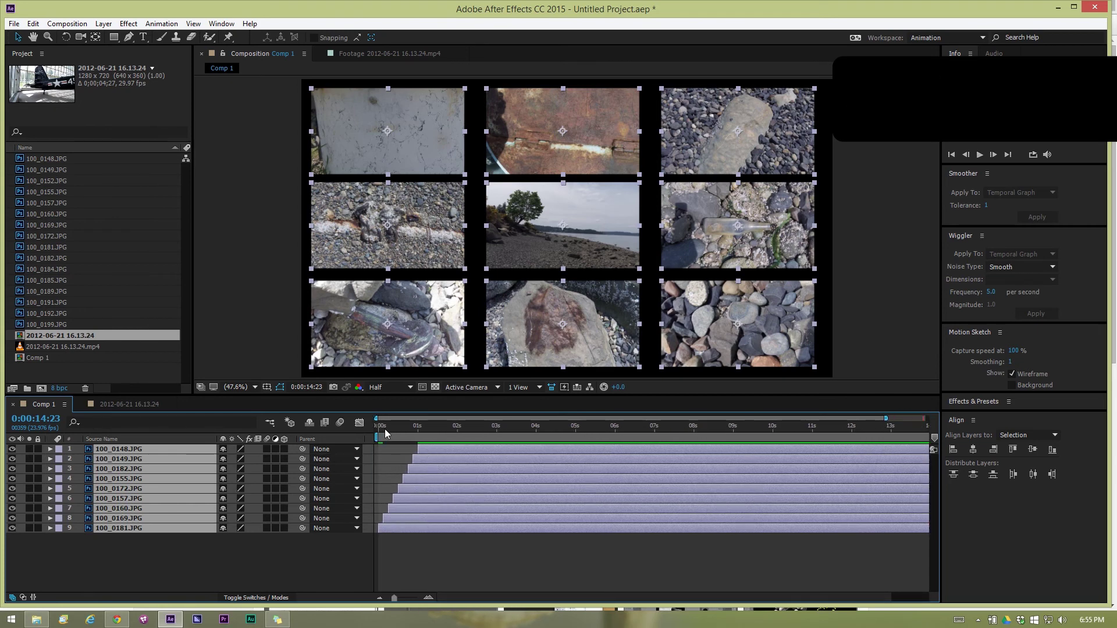
pyautogui.press('space')
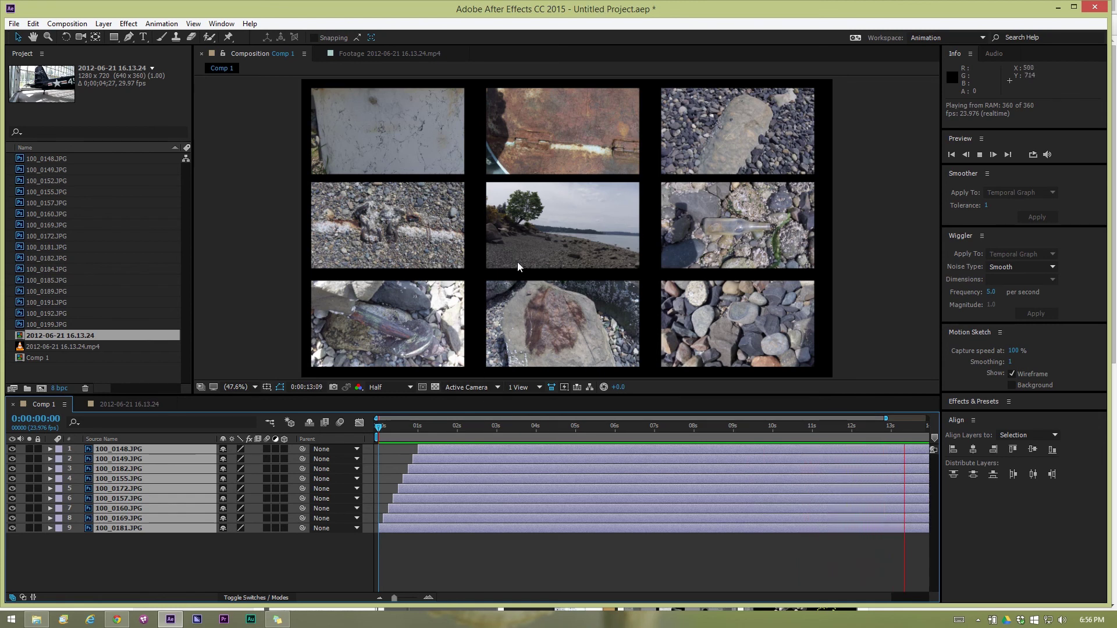
pyautogui.moveTo(425, 452); pyautogui.dragTo(487, 453)
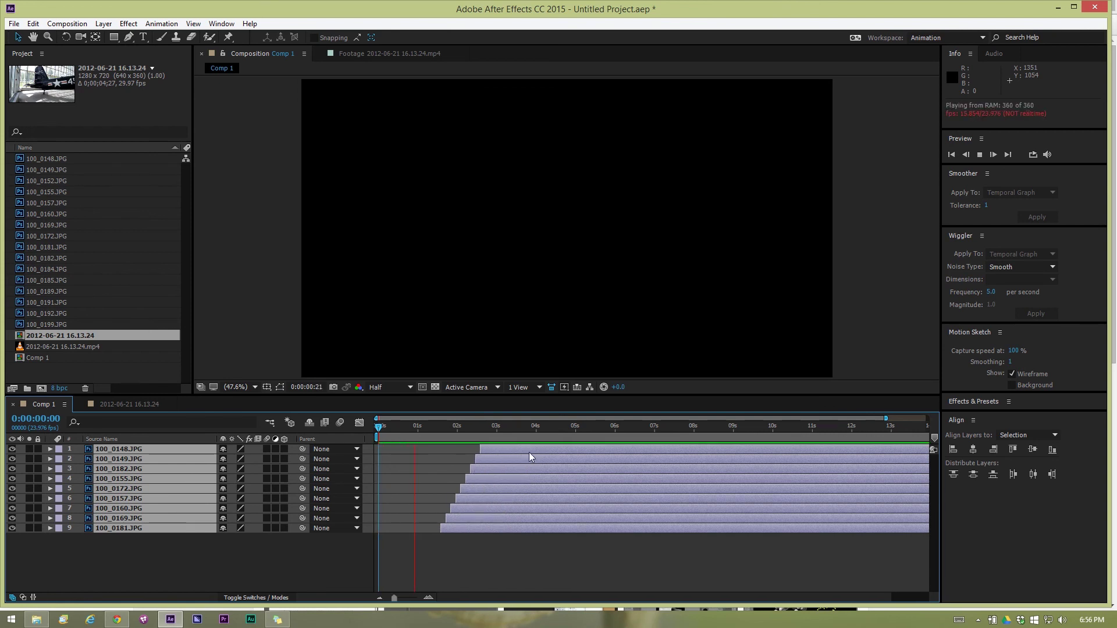
pyautogui.click(497, 571)
pyautogui.moveTo(497, 529); pyautogui.dragTo(545, 502)
pyautogui.moveTo(530, 449); pyautogui.dragTo(536, 451)
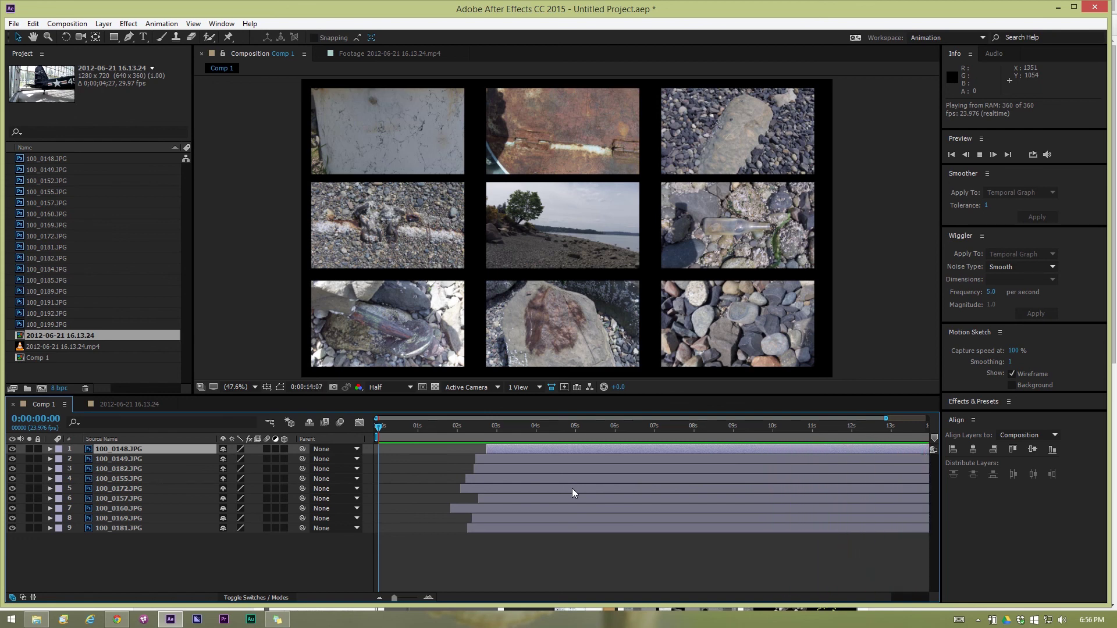
# Switch to the Chrome window showing the YouTube channel page.
pyautogui.click(117, 620)
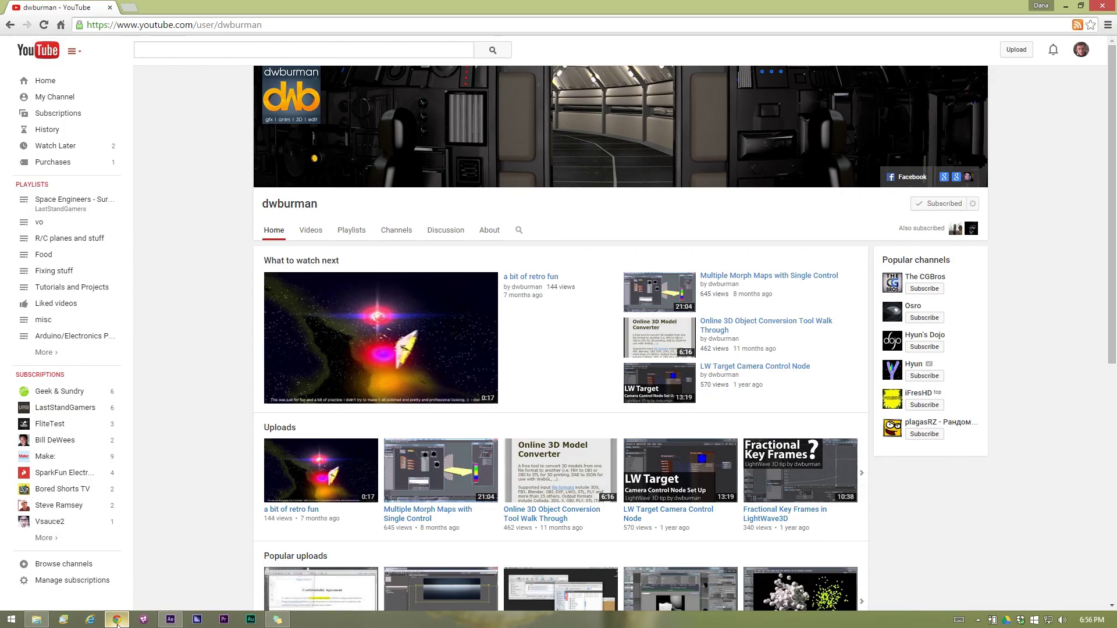